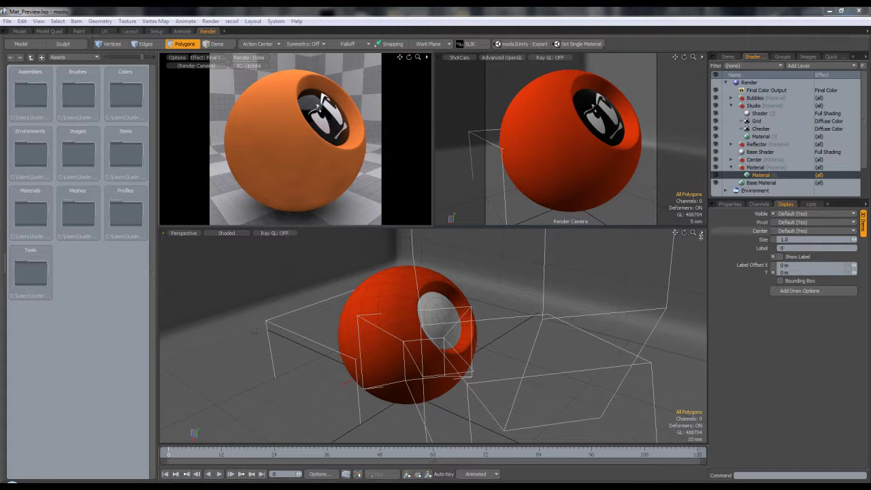
Switch to the Creating_ICE_and_SNOW_shader folder and view the ICE and SNOW reference renders.
click(731, 106)
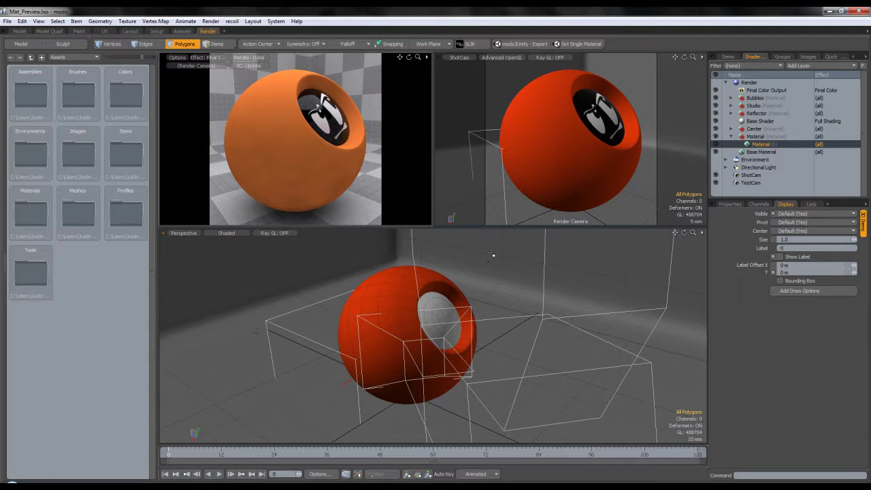
key(alt+Tab)
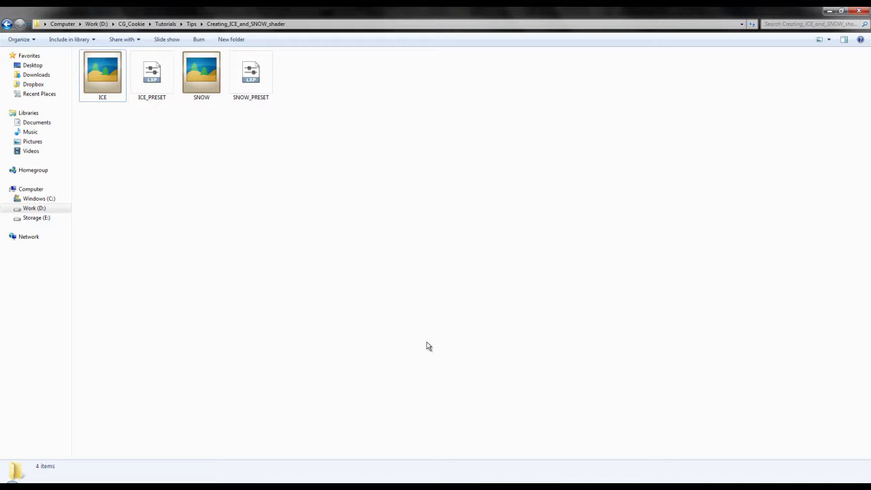
double_click(110, 84)
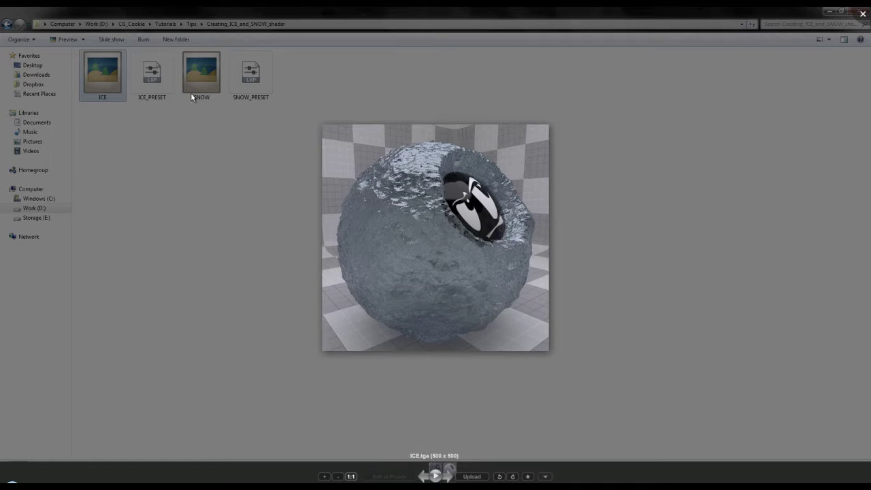
key(Right)
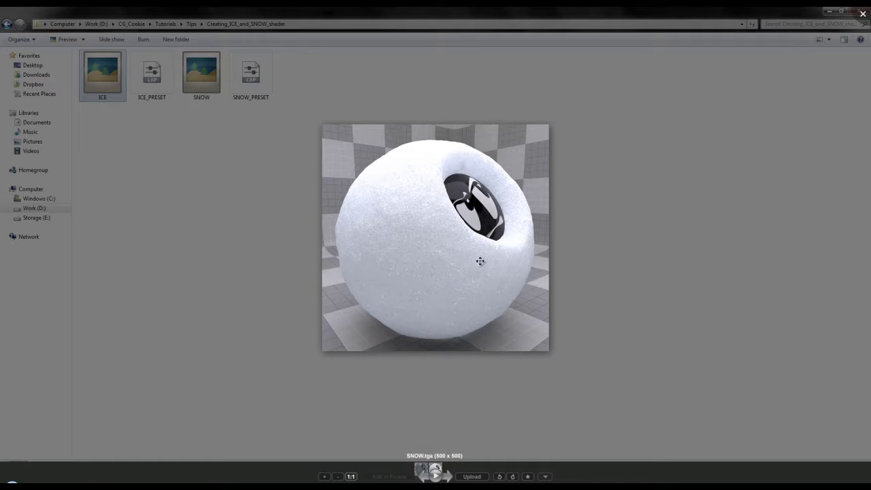
click(589, 277)
click(547, 106)
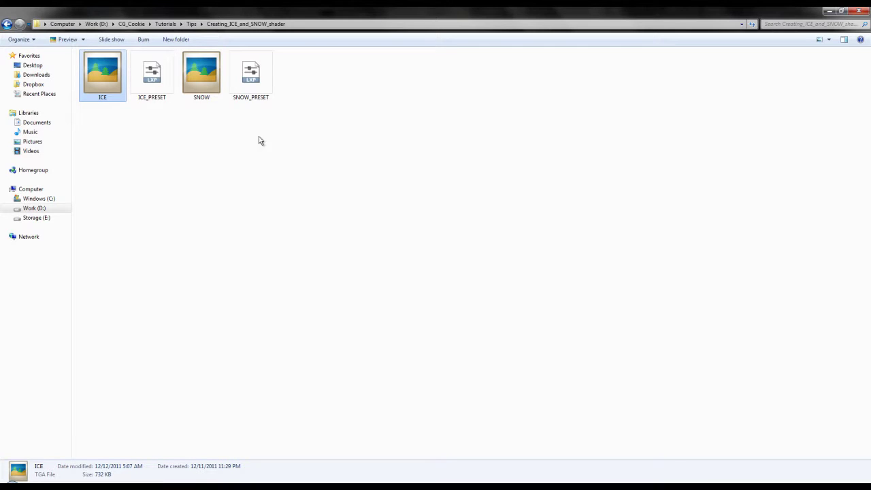
Apply SNOW_PRESET from the folder to the Material group in modo and compare it with the SNOW reference image.
drag(251, 74, 782, 140)
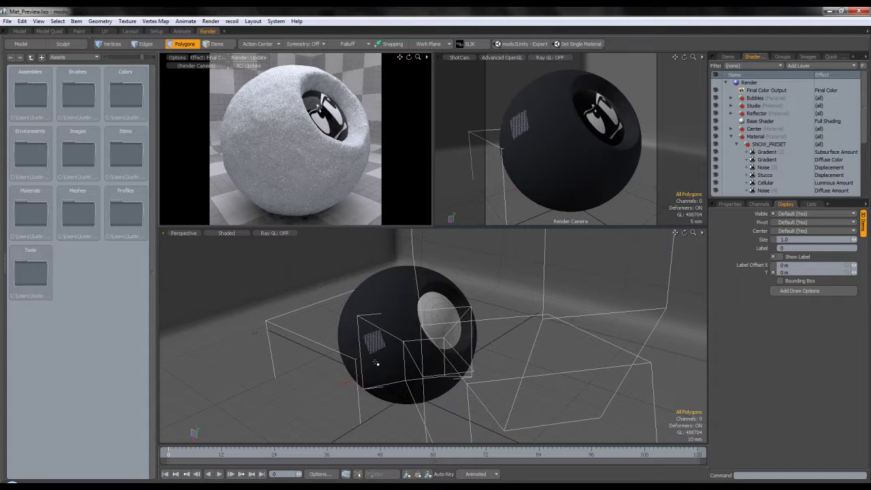
key(alt+Tab)
double_click(201, 73)
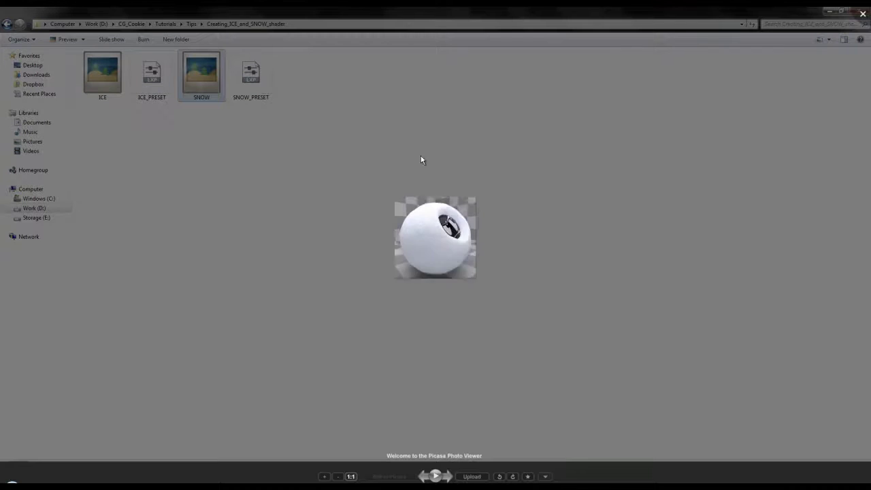
click(414, 440)
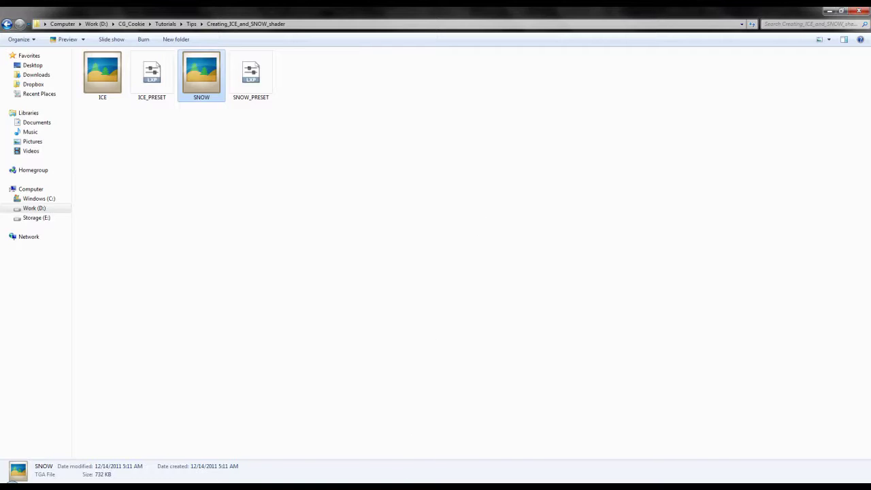
key(alt+Tab)
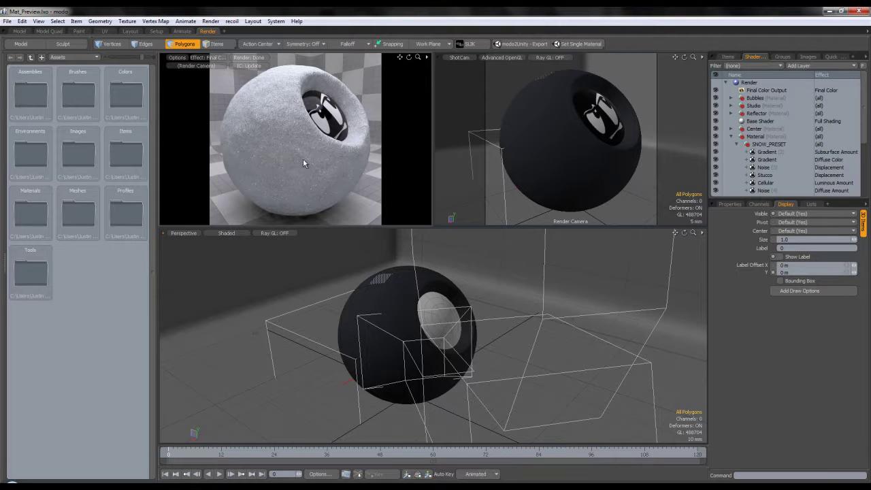
Set the render's Subsurface Scattering option under Indirect Illumination to Both.
click(782, 152)
scroll(793, 139, down, 2)
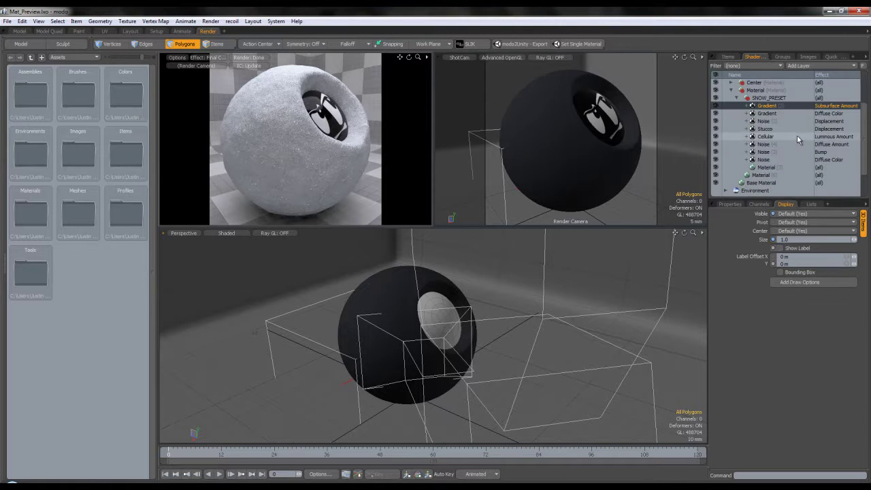
click(769, 166)
click(731, 204)
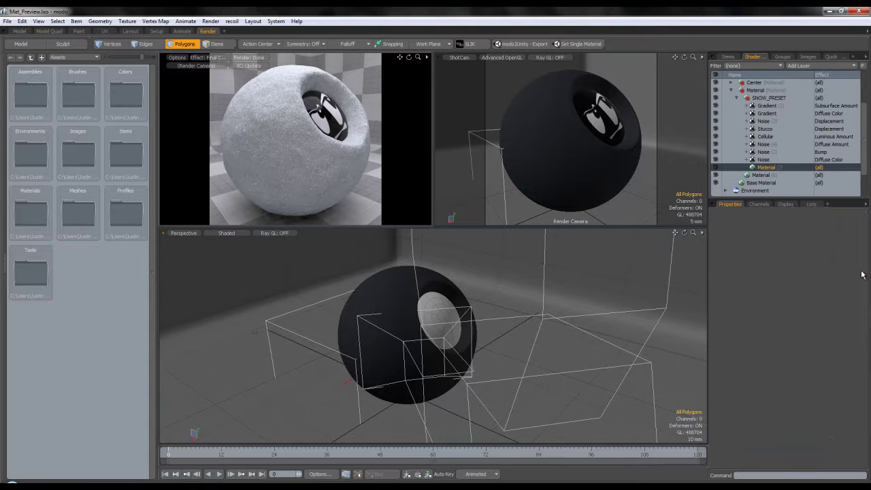
scroll(785, 142, up, 3)
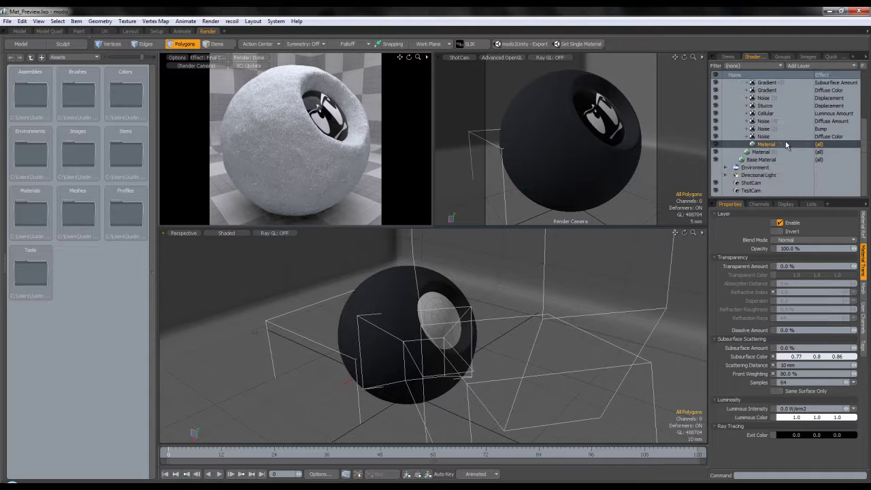
click(762, 81)
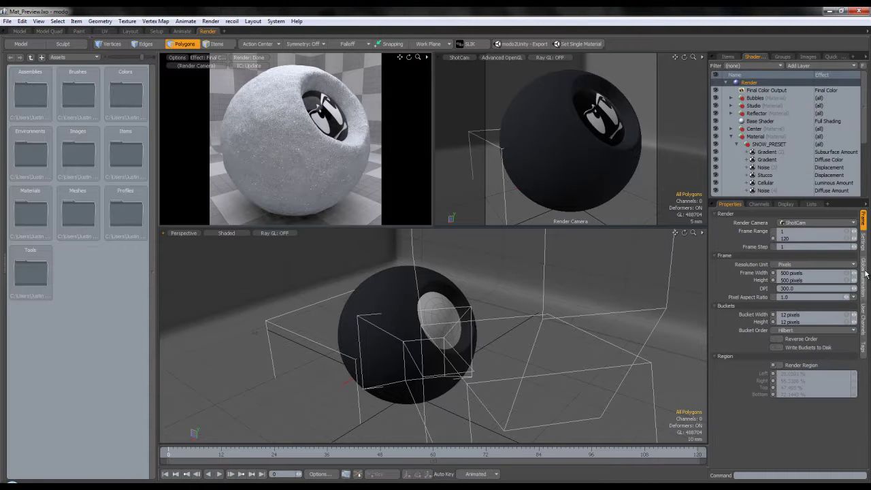
click(863, 260)
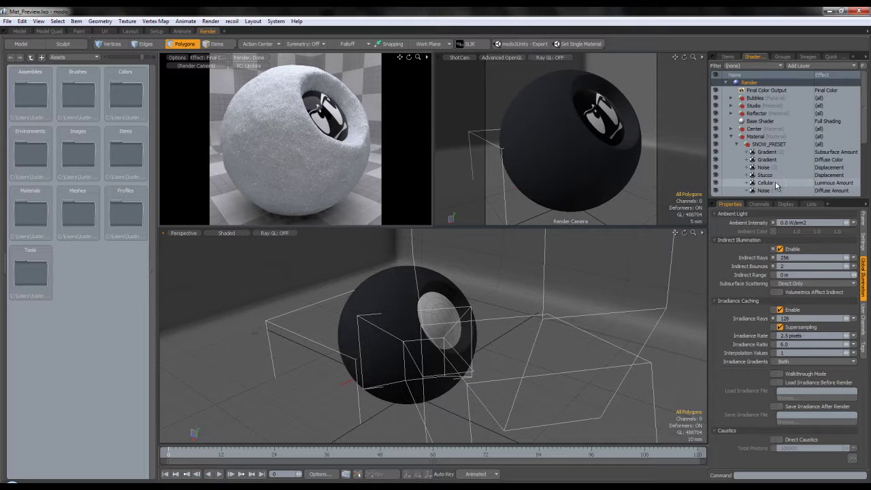
click(791, 283)
click(801, 303)
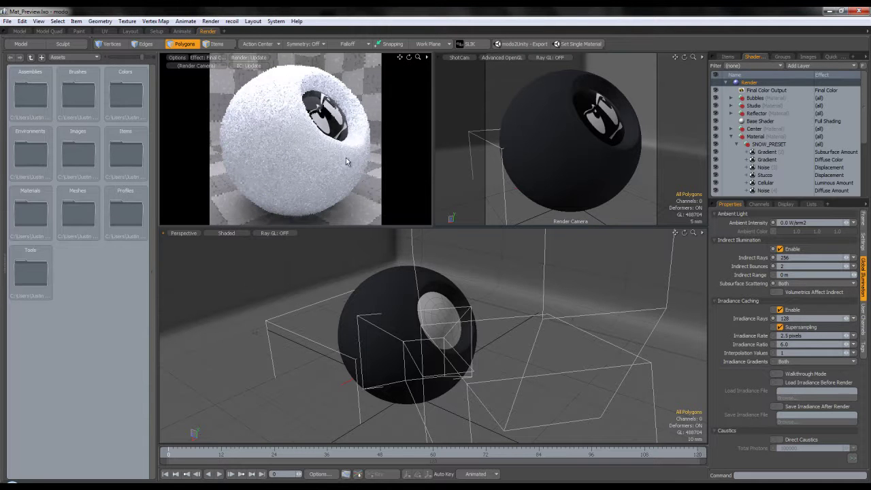
Disable all gradient, noise, stucco and cellular layers in SNOW_PRESET and review its base material's diffuse and transparency settings.
scroll(801, 115, down, 2)
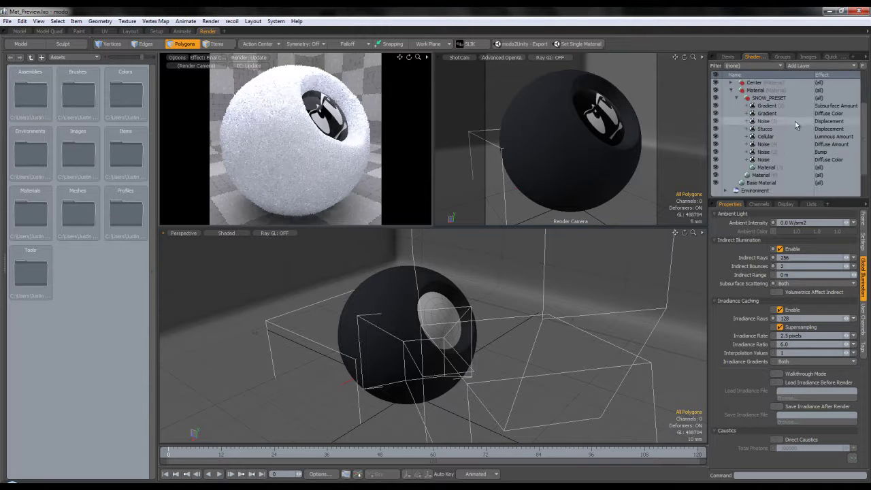
click(716, 121)
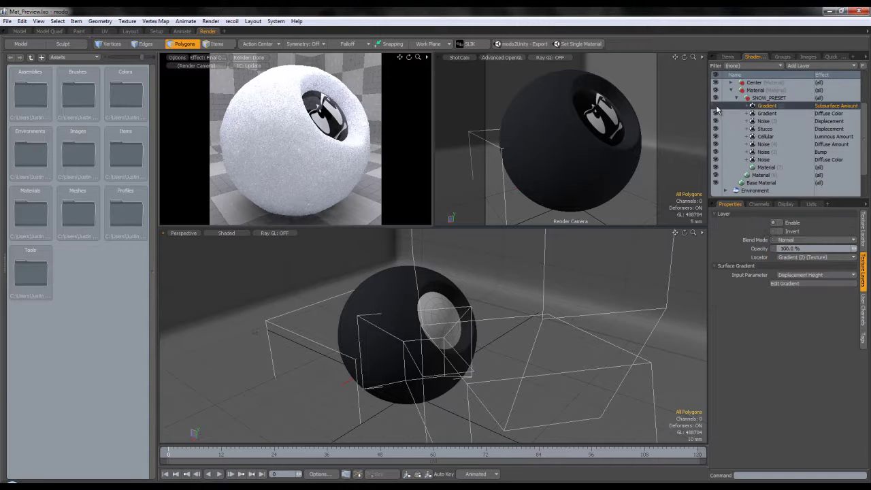
click(716, 160)
click(762, 167)
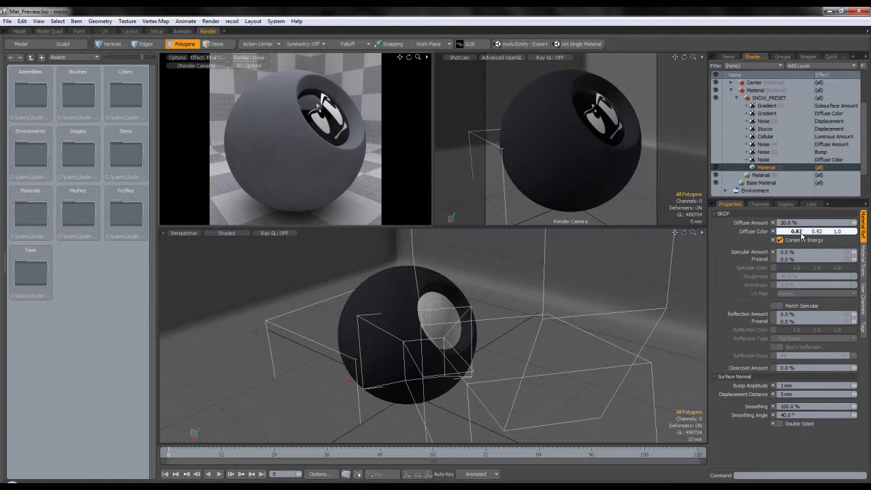
click(796, 232)
click(864, 264)
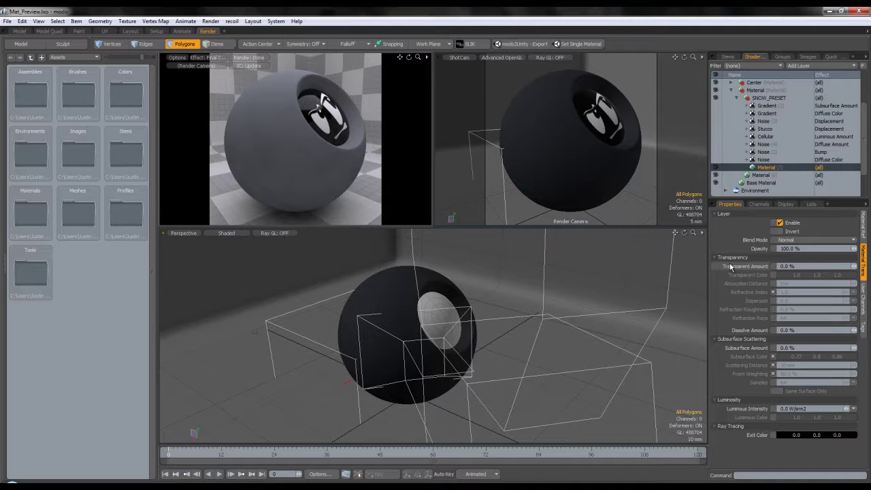
Enable the diffuse color Noise layer in SNOW_PRESET.
click(722, 160)
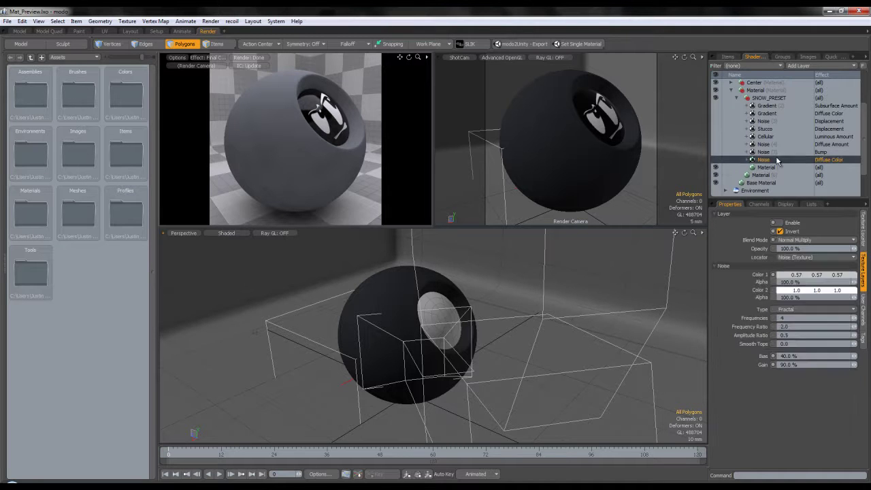
click(716, 159)
Try black as Color 1 of the diffuse color Noise layer, and restore the original grey.
click(815, 279)
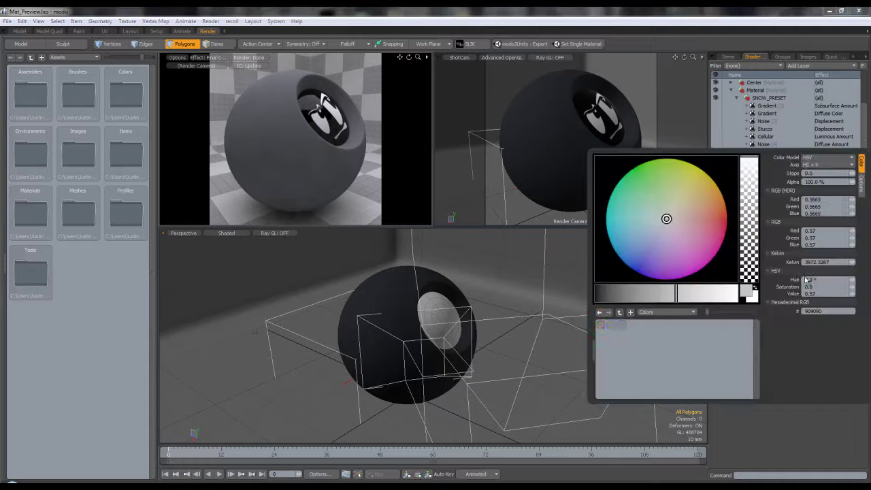
drag(665, 289, 554, 291)
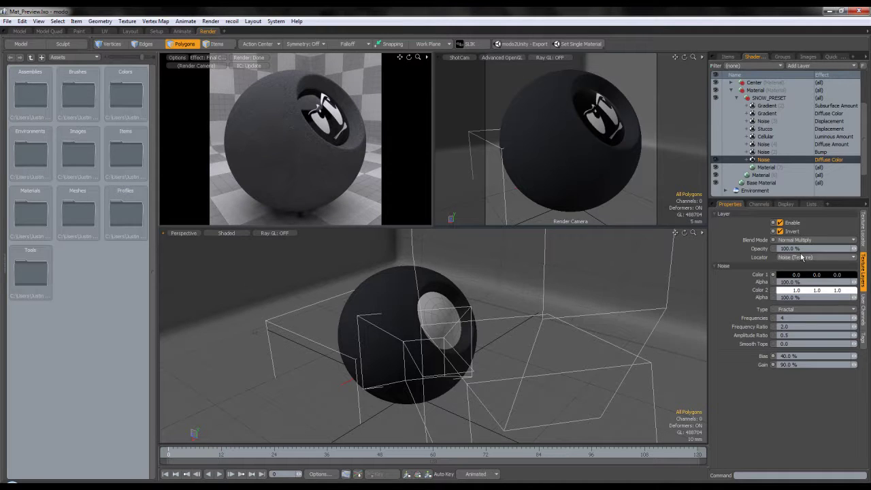
click(773, 274)
drag(778, 231, 782, 240)
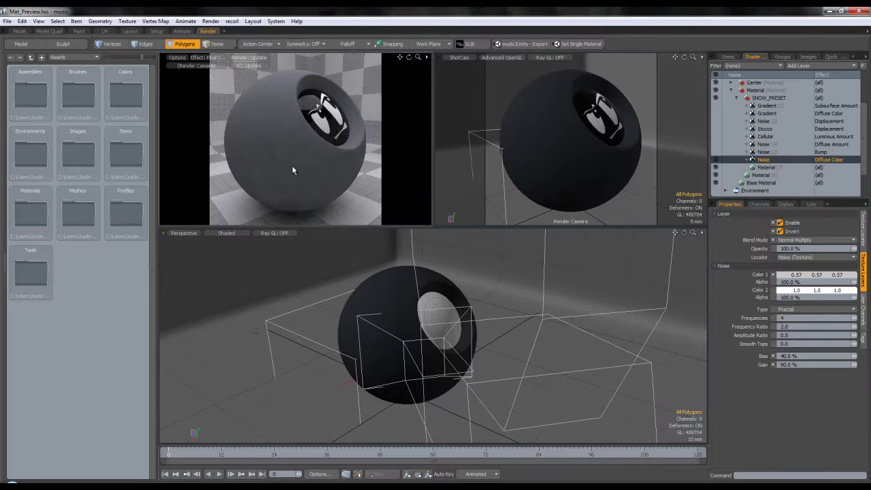
Render the frame to inspect the sphere with the diffuse noise, and close the render window.
click(217, 22)
click(224, 29)
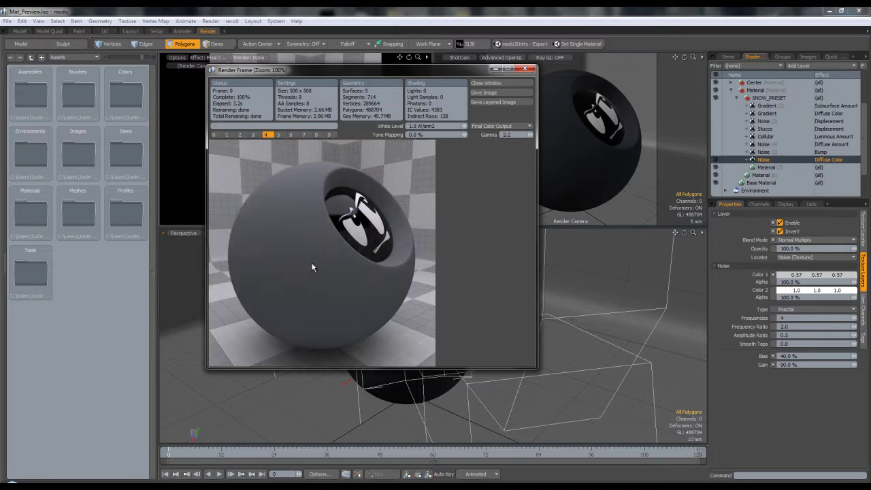
click(497, 83)
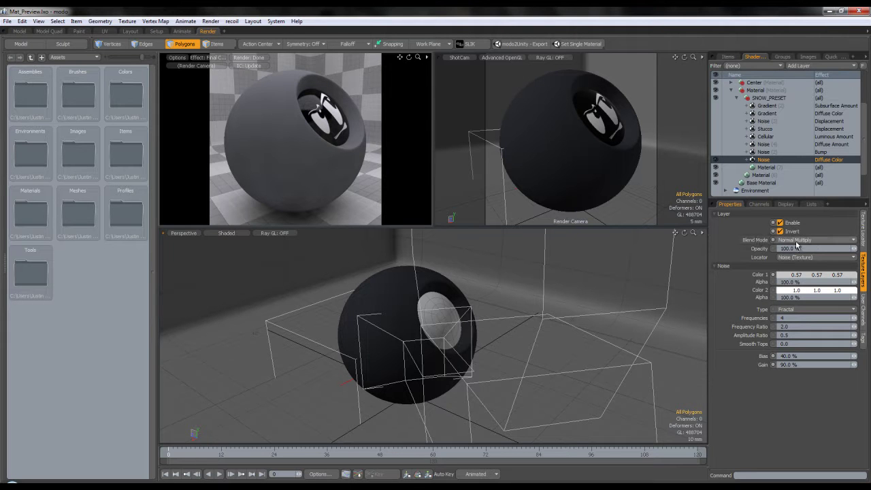
Try the Multiply blend mode and a non-inverted pattern on the diffuse color Noise layer, restoring Normal Multiply and Invert.
click(768, 167)
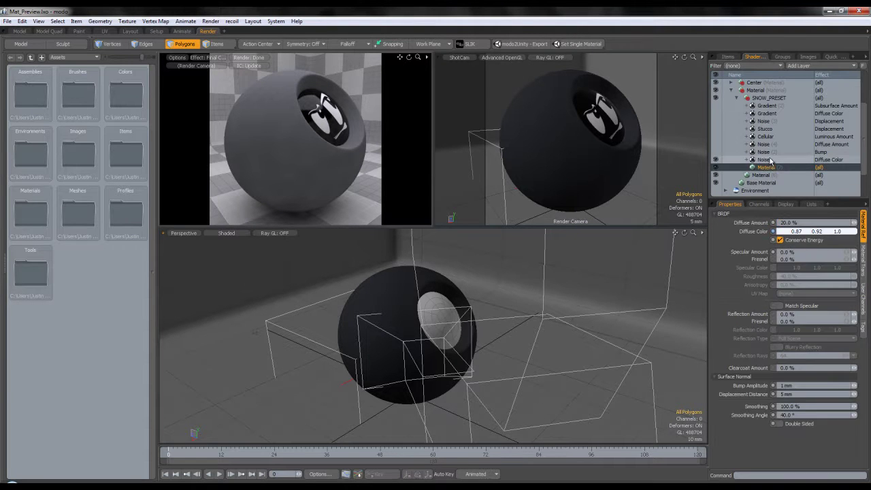
click(769, 159)
click(772, 167)
click(773, 160)
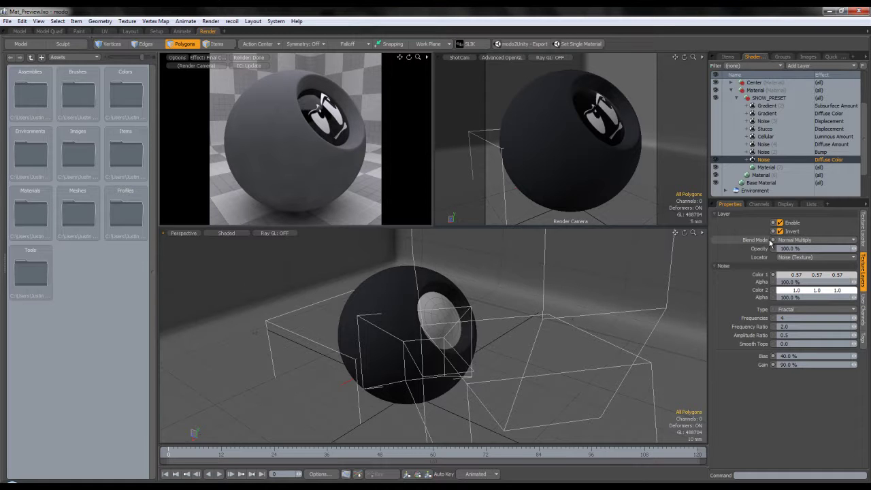
click(799, 243)
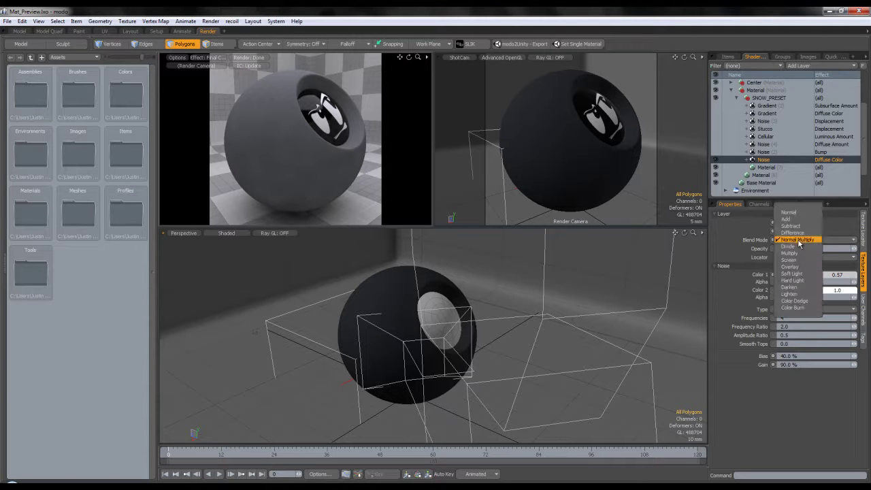
click(795, 250)
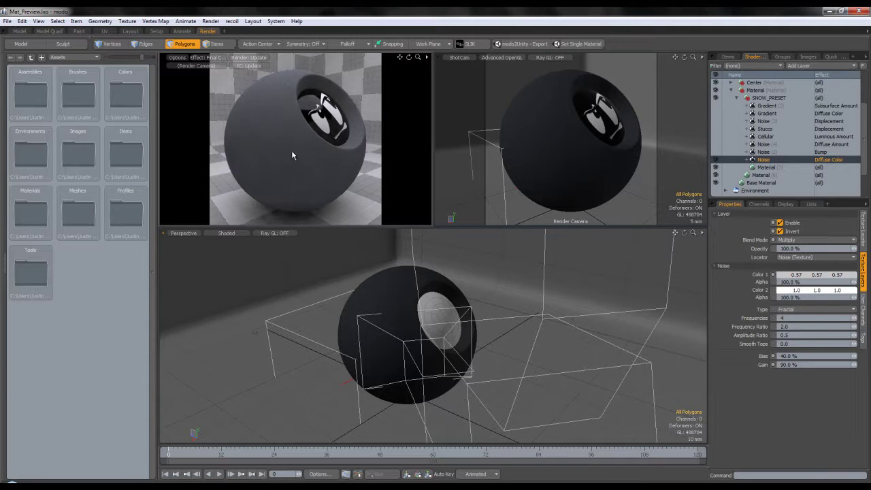
click(805, 239)
click(791, 226)
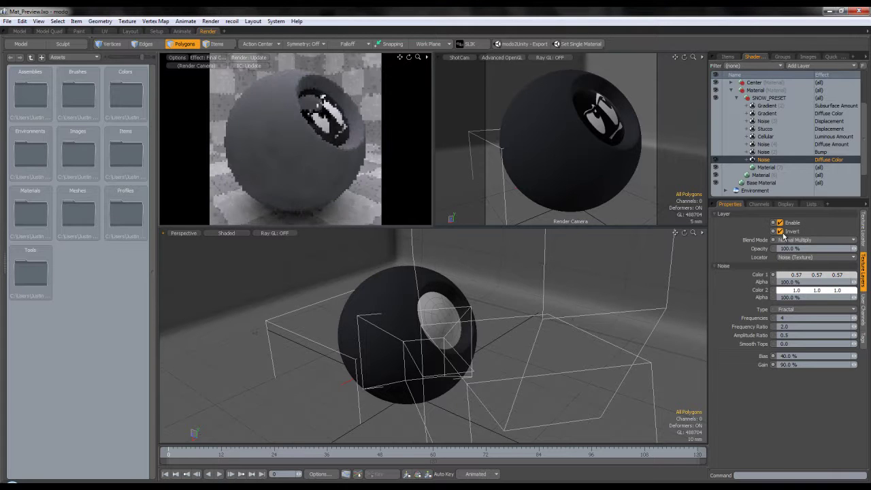
click(780, 232)
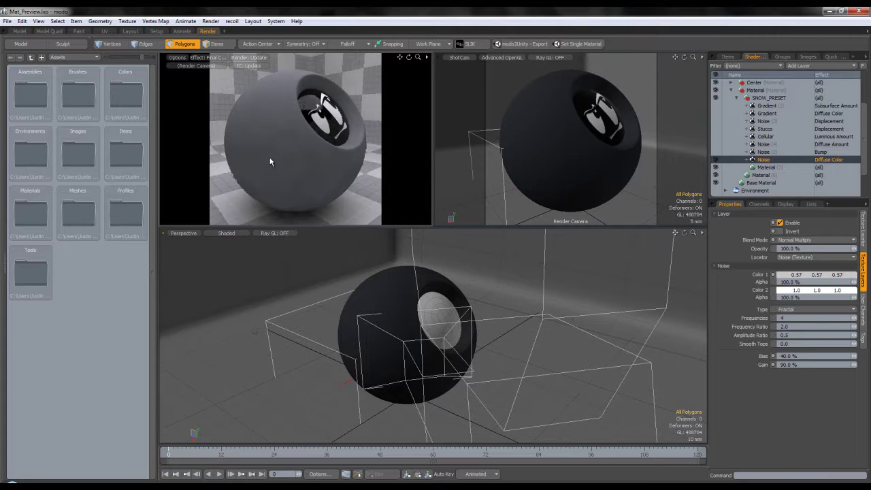
click(780, 232)
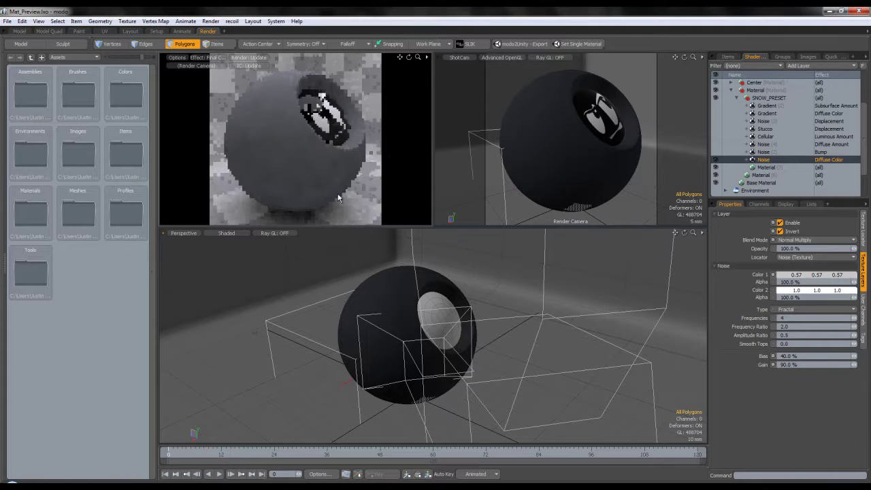
Enable the bump Noise layer in SNOW_PRESET and show its texture locator settings.
click(782, 152)
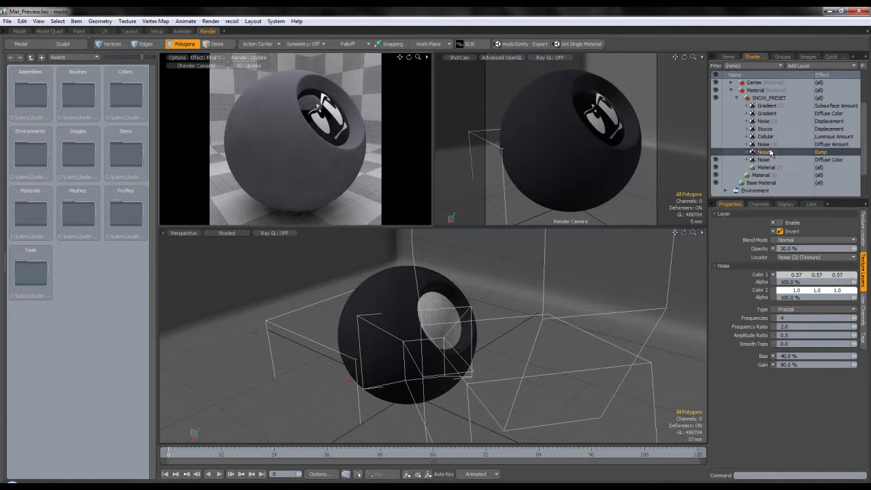
click(715, 152)
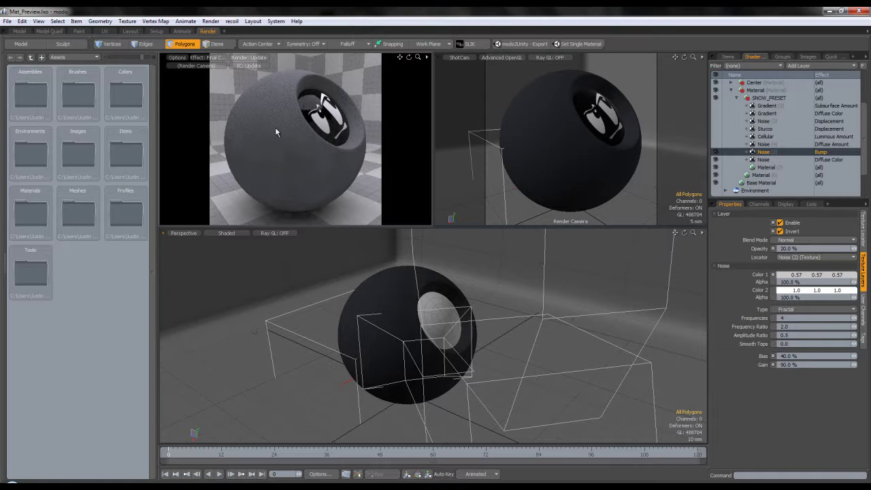
click(863, 232)
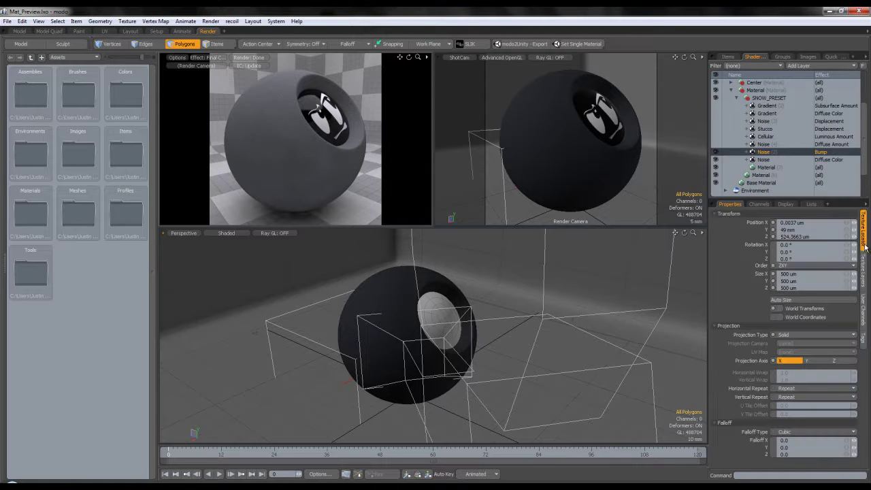
Show the texture layer settings of the bump Noise layer in SNOW_PRESET.
click(864, 274)
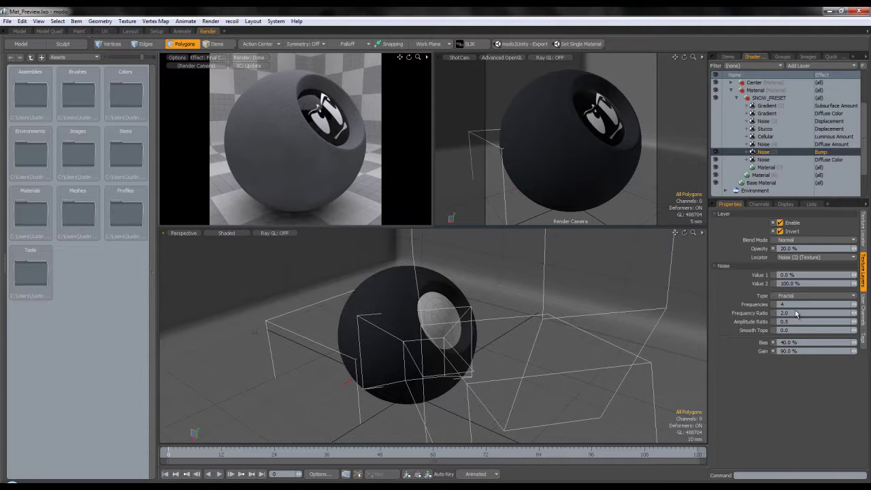
click(764, 159)
click(763, 151)
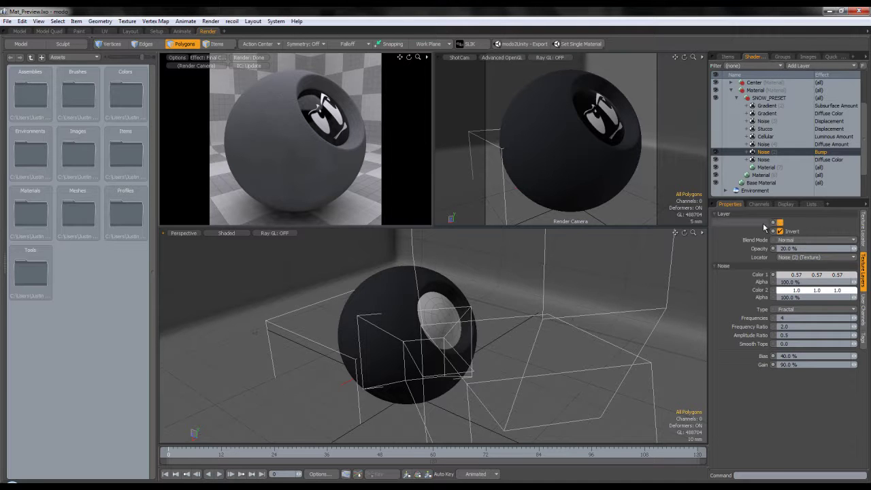
Try 100% opacity on the bump Noise layer, and restore it to 20%.
double_click(789, 249)
text(100)
key(Return)
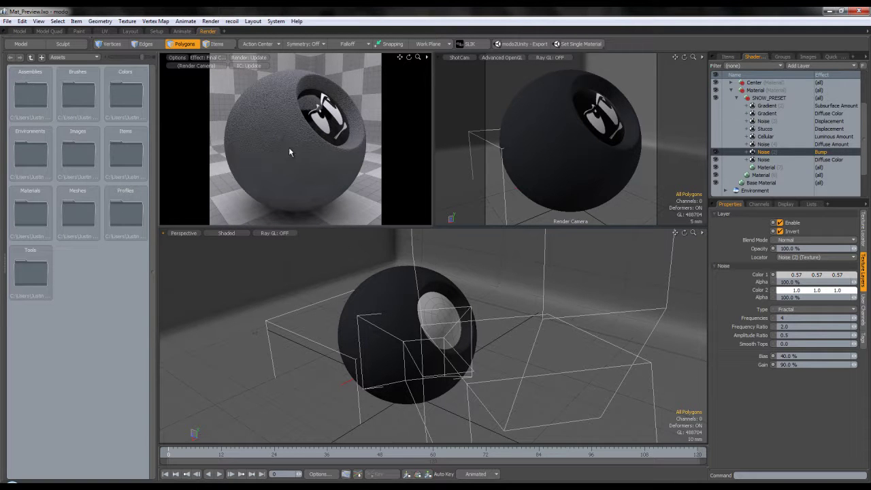
double_click(793, 248)
text(20)
key(Return)
Compare the texture locator sizes of the diffuse color, bump and diffuse amount Noise layers, and check the snow Material's base settings.
click(781, 160)
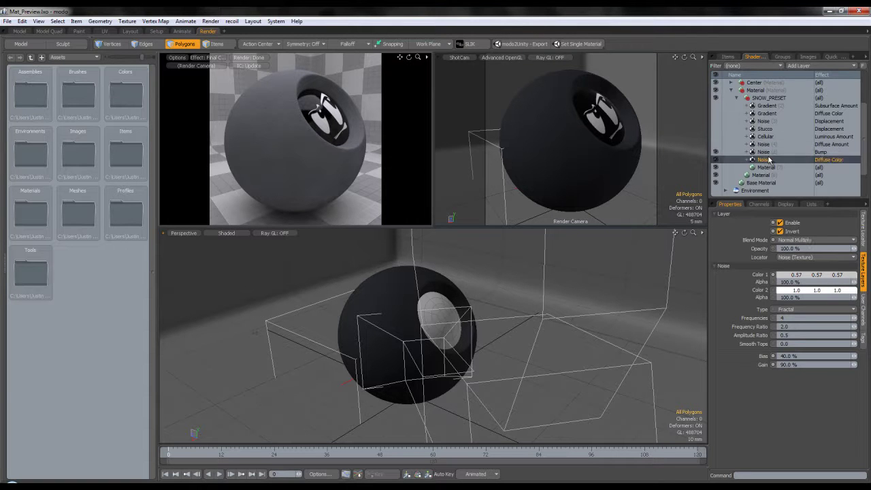
click(862, 230)
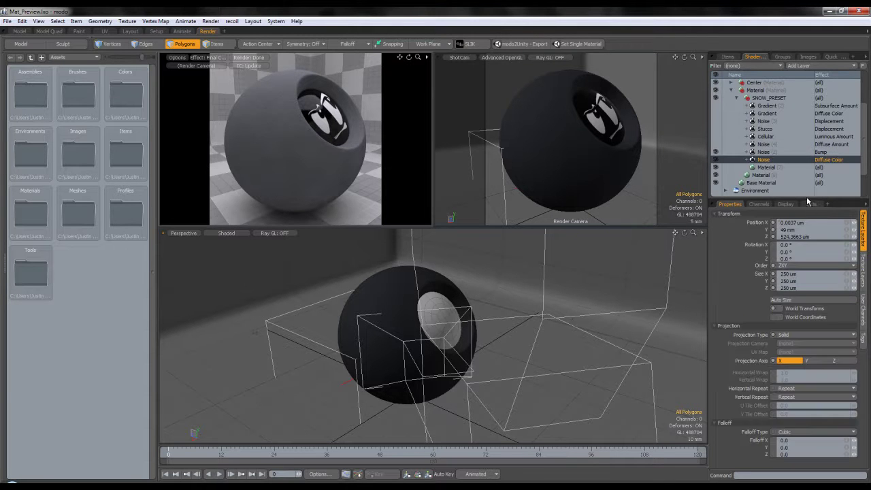
click(765, 168)
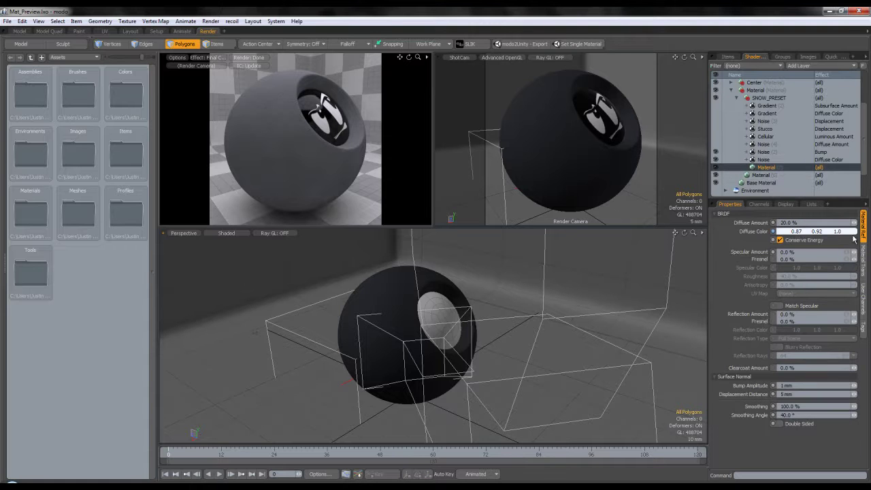
click(765, 152)
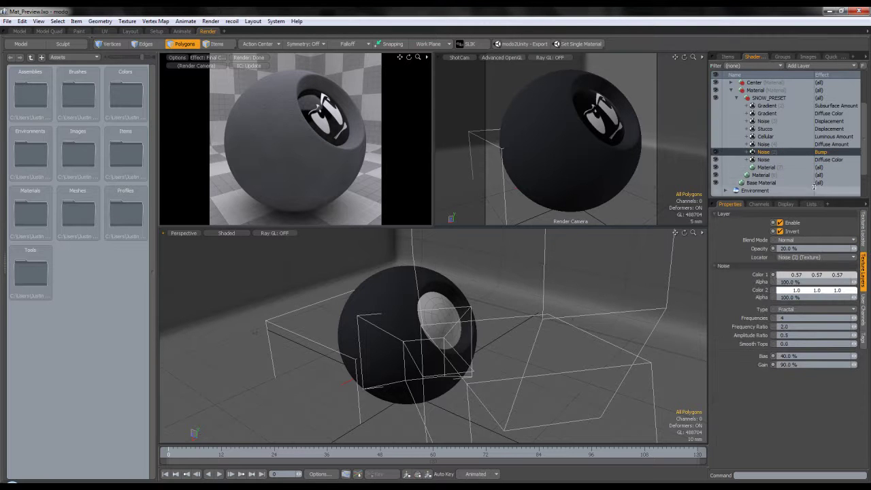
click(863, 223)
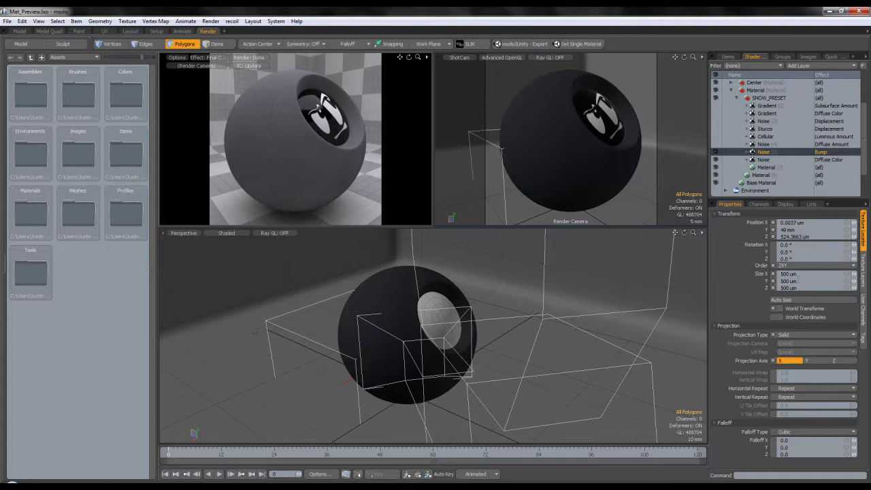
click(774, 145)
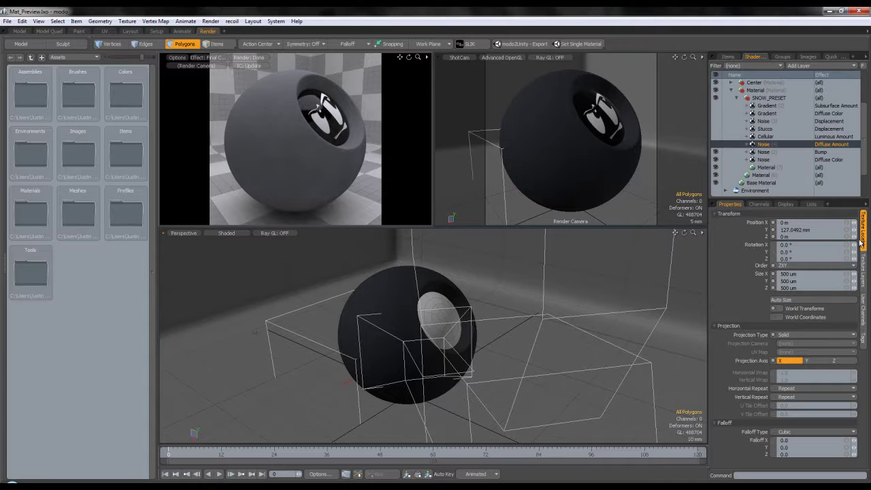
click(773, 153)
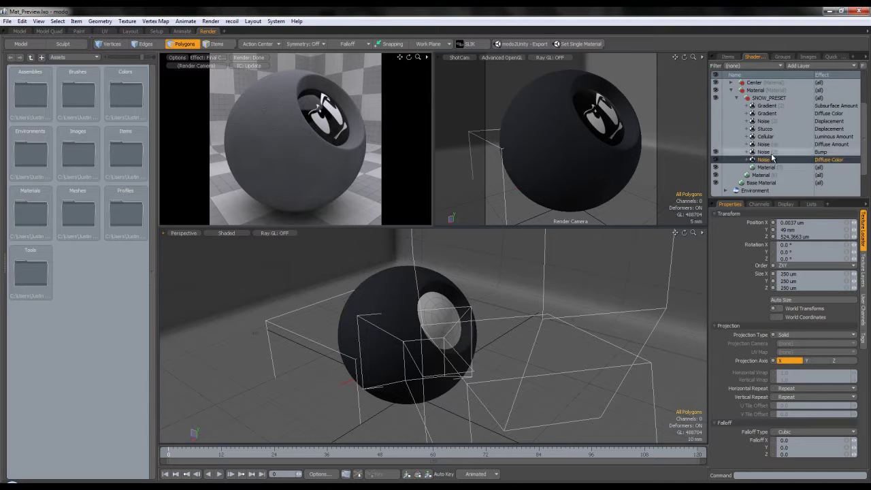
Review the diffuse amount Noise layer's texture and locator settings, and enable the layer.
click(772, 144)
click(863, 267)
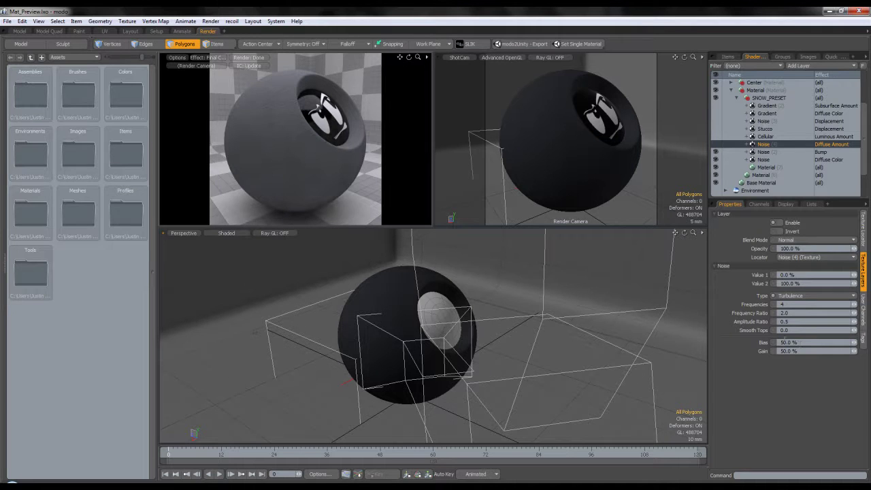
click(862, 247)
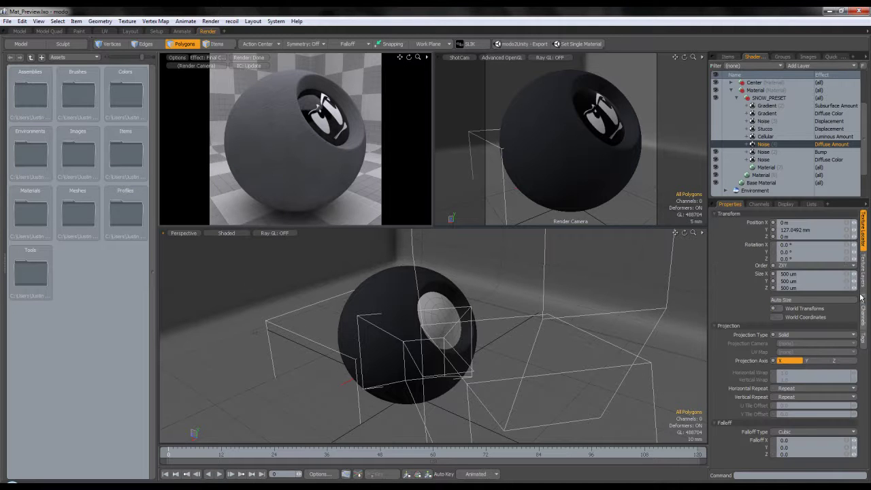
click(862, 269)
click(715, 144)
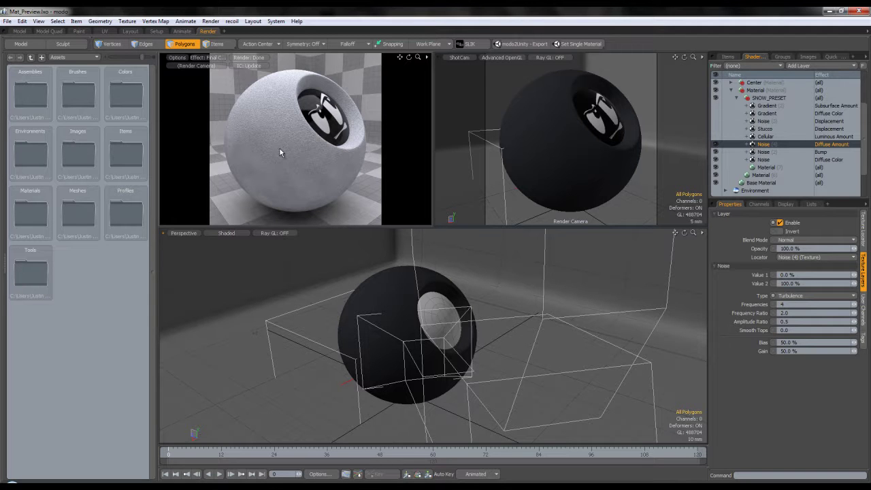
Try a 50% diffuse amount on the Material inside SNOW_PRESET, and restore it to 20%.
click(767, 167)
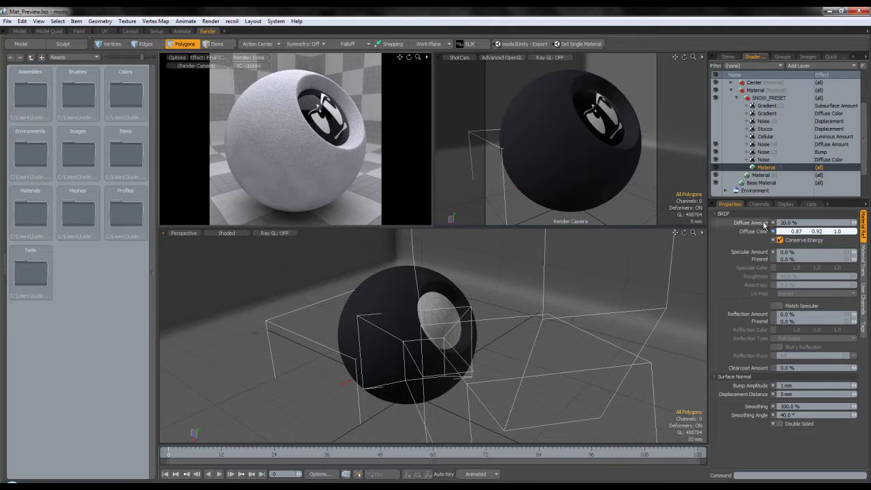
click(800, 223)
text(50)
key(Return)
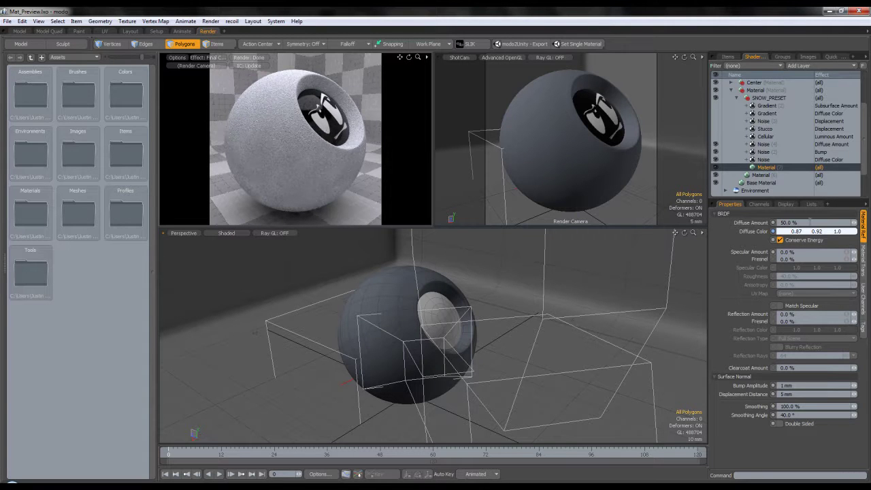
double_click(803, 222)
text(20)
key(Return)
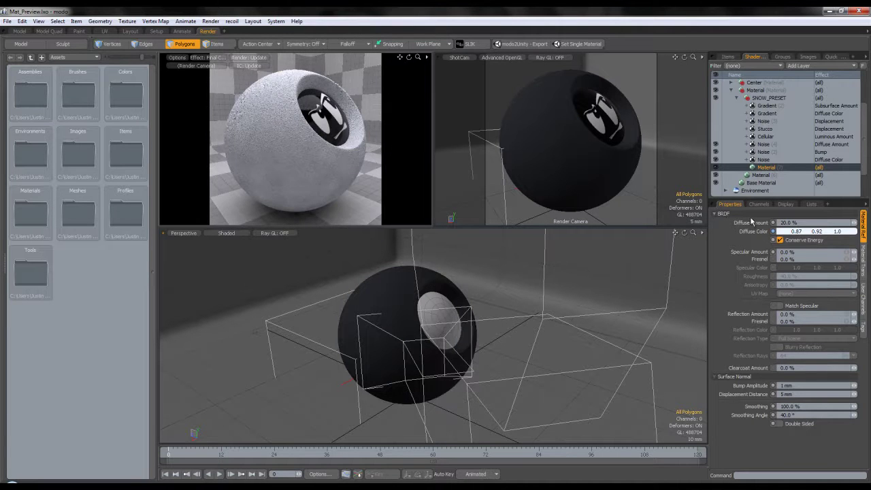
Set the diffuse amount of the Material inside SNOW_PRESET to 0%, and reselect the diffuse amount Noise layer.
click(778, 145)
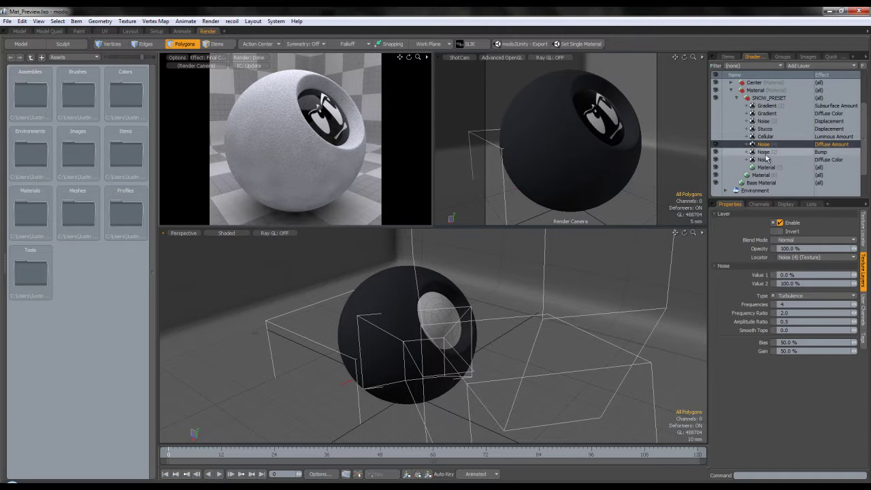
click(776, 166)
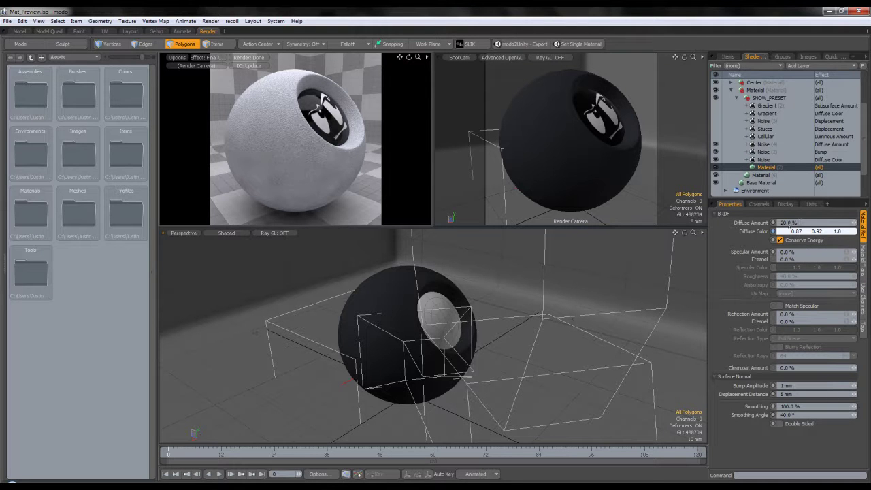
click(790, 223)
text(0)
key(Return)
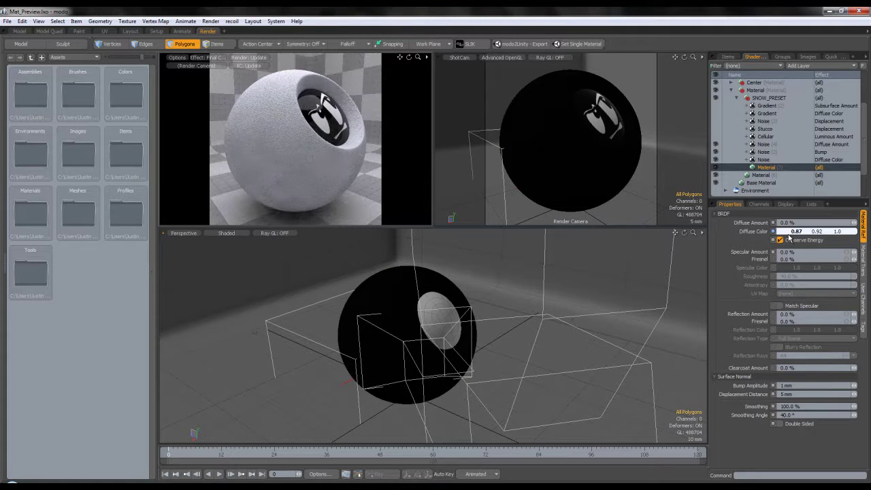
click(773, 146)
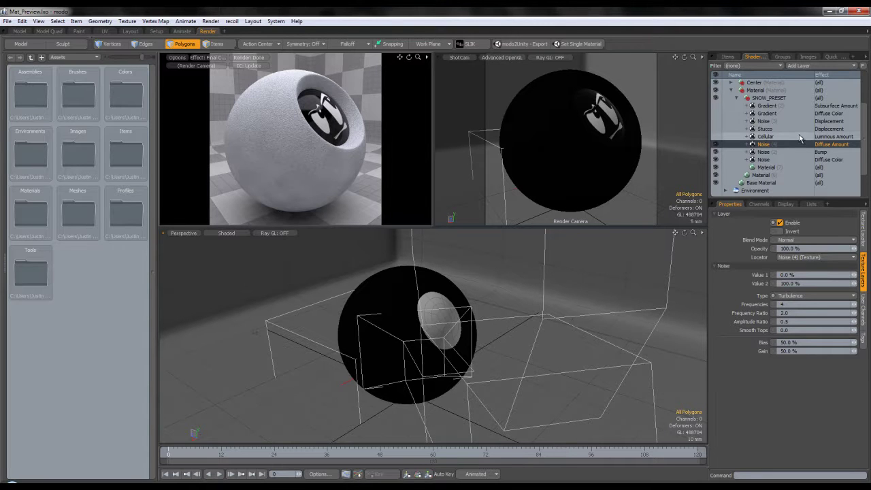
Enable the Cellular luminous amount layer and compare its texture locator size with that of the diffuse amount Noise layer.
click(769, 138)
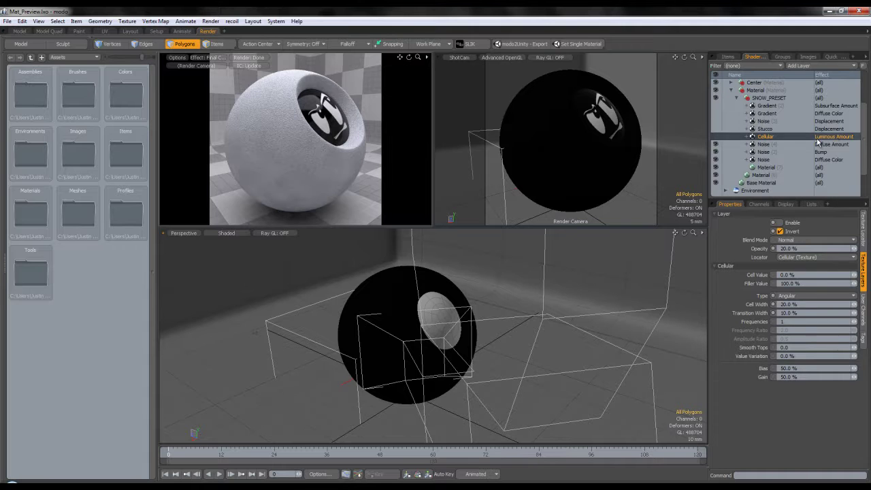
click(863, 235)
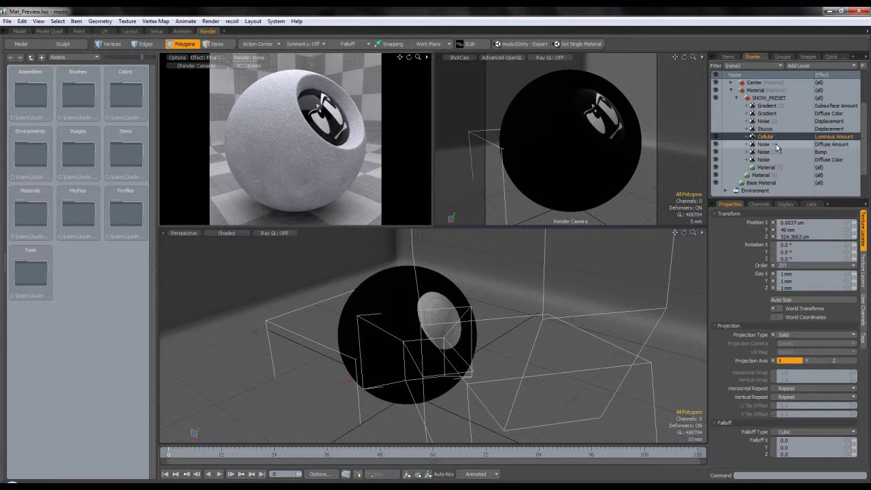
click(827, 144)
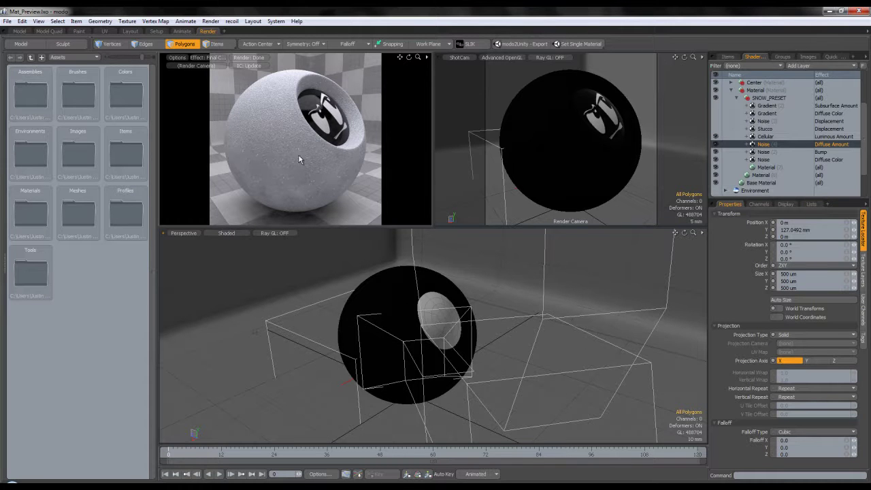
Review the Stucco displacement layer's texture locator and layer settings, and enable the layer.
click(761, 129)
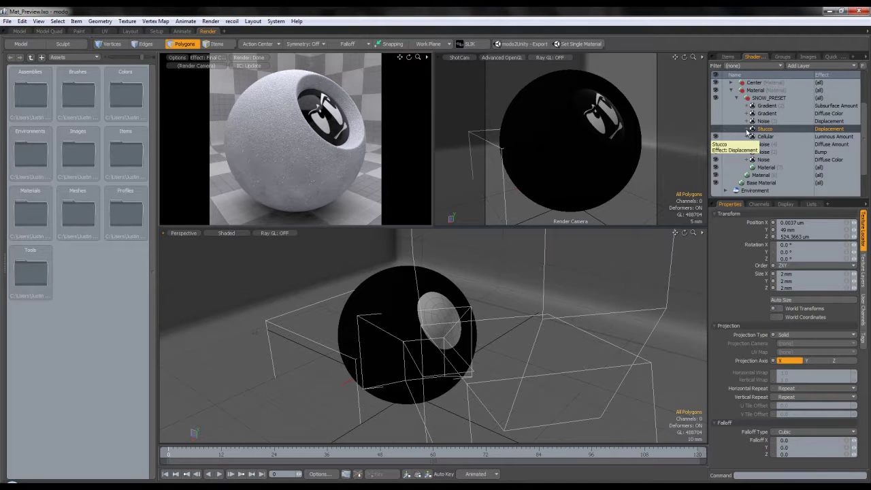
click(817, 68)
click(825, 180)
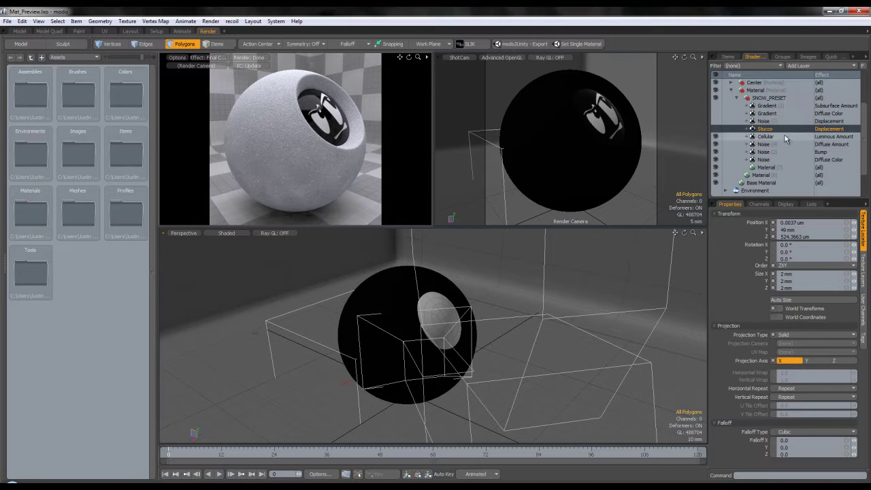
click(863, 276)
click(863, 234)
click(863, 276)
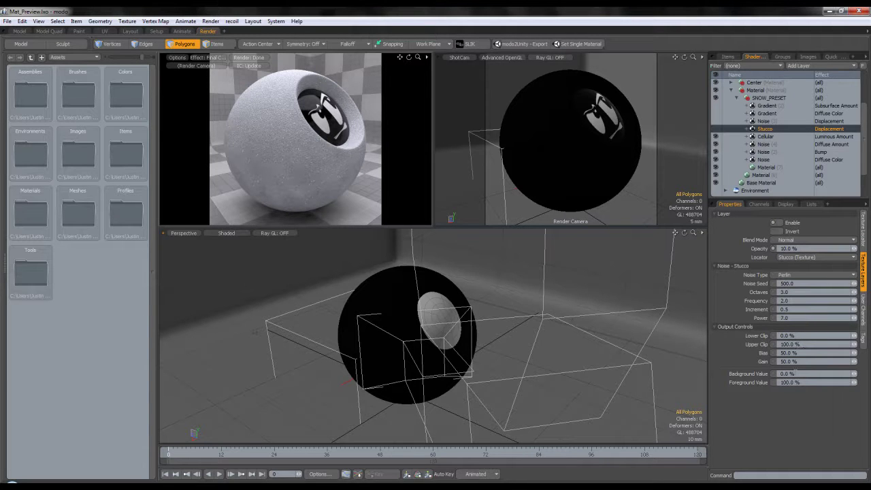
click(715, 129)
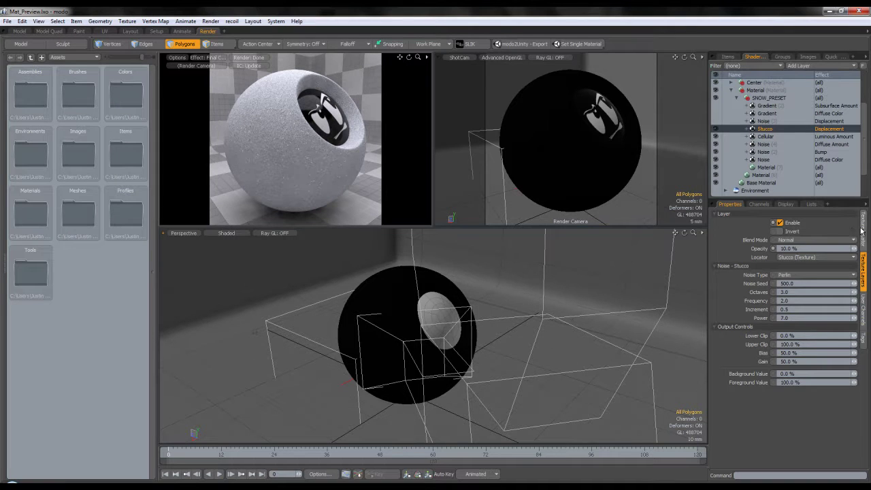
Enable the displacement Noise layer and show its texture locator settings.
click(773, 123)
click(716, 121)
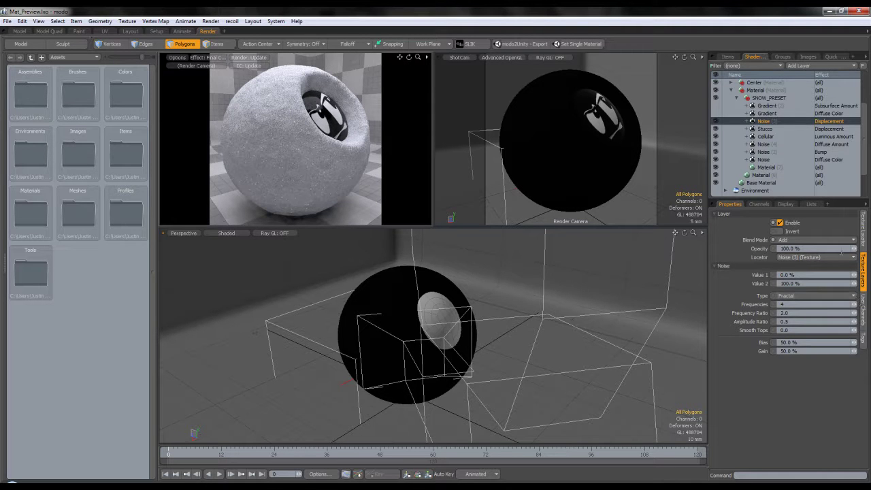
click(863, 231)
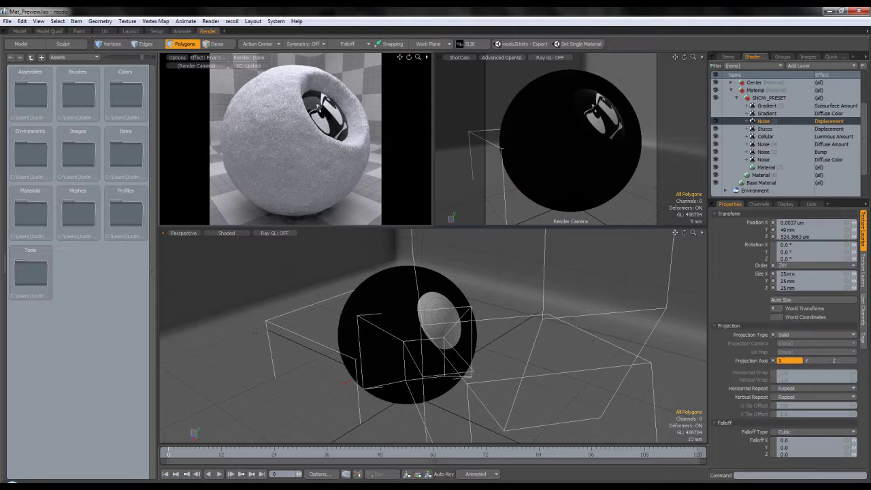
Set the Stucco layer's texture size to 5 mm on all axes, and review the displacement Noise layer's texture settings.
click(784, 129)
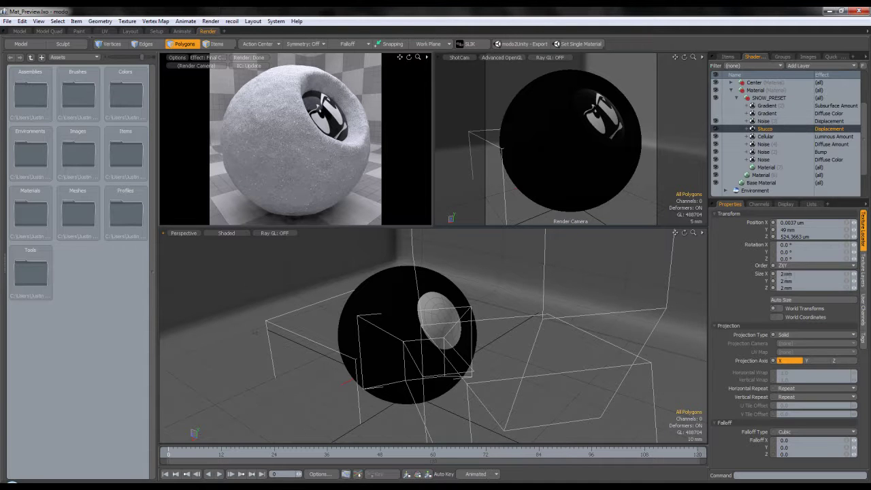
click(788, 273)
text(5m)
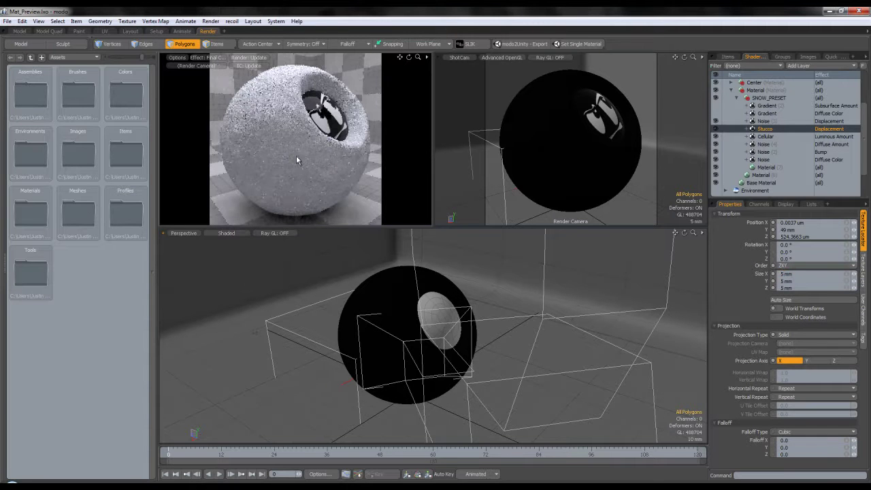
click(763, 121)
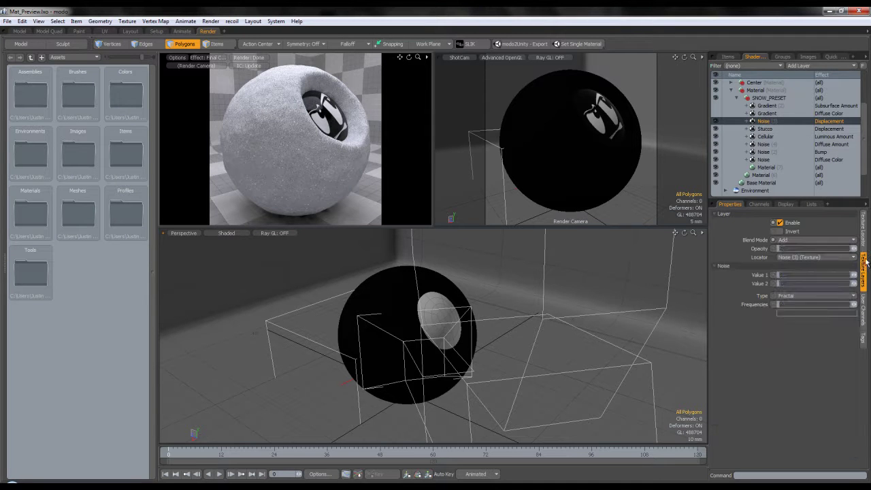
click(862, 271)
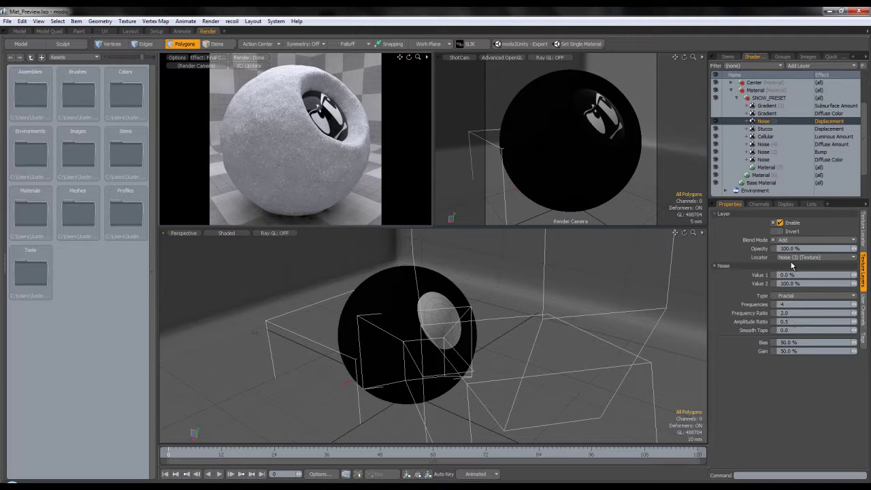
Enable the diffuse color Gradient layer and open its gradient for editing.
click(776, 113)
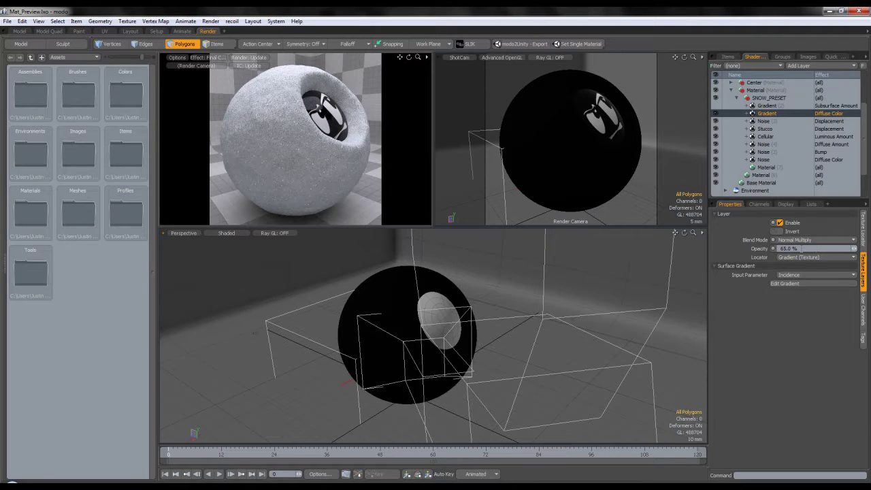
click(808, 284)
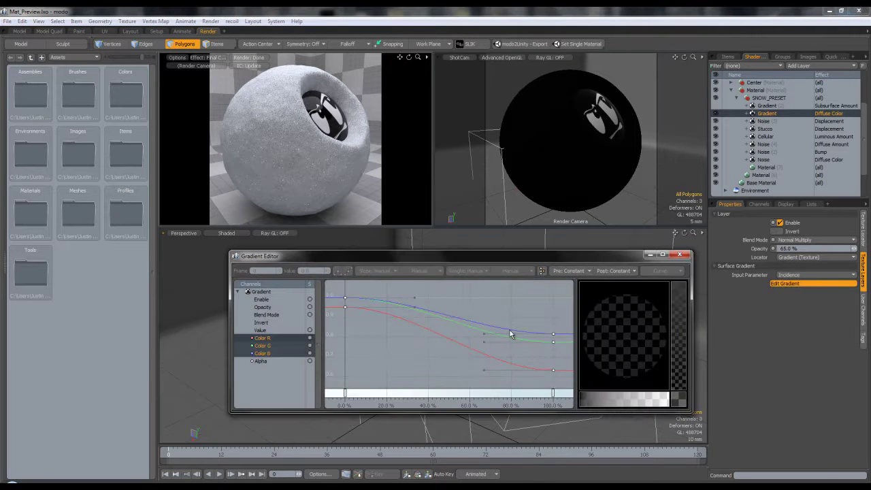
Inspect the color key at the 100% end of the diffuse color gradient and close the gradient editor.
click(553, 395)
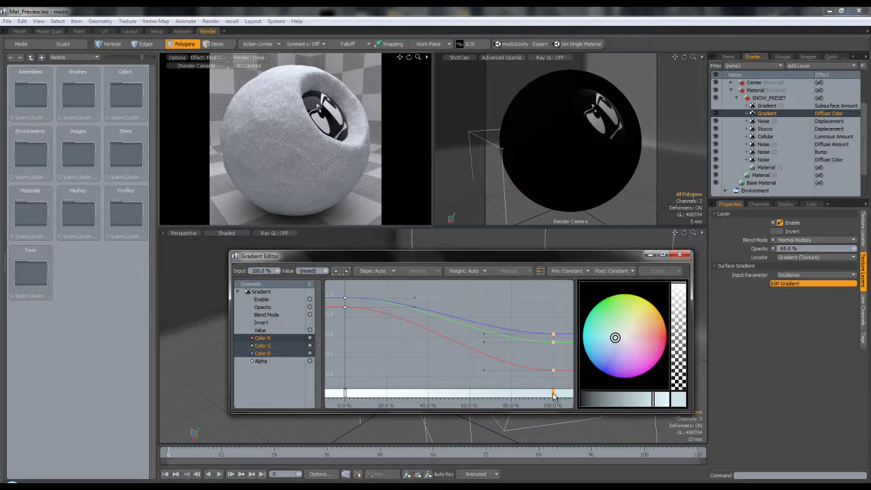
click(684, 257)
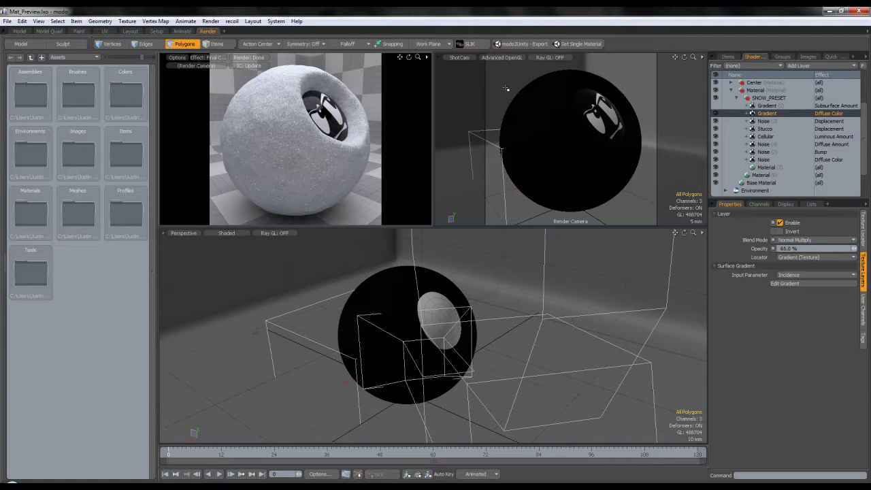
Enable the Subsurface Amount Gradient layer and open its gradient for editing.
click(768, 106)
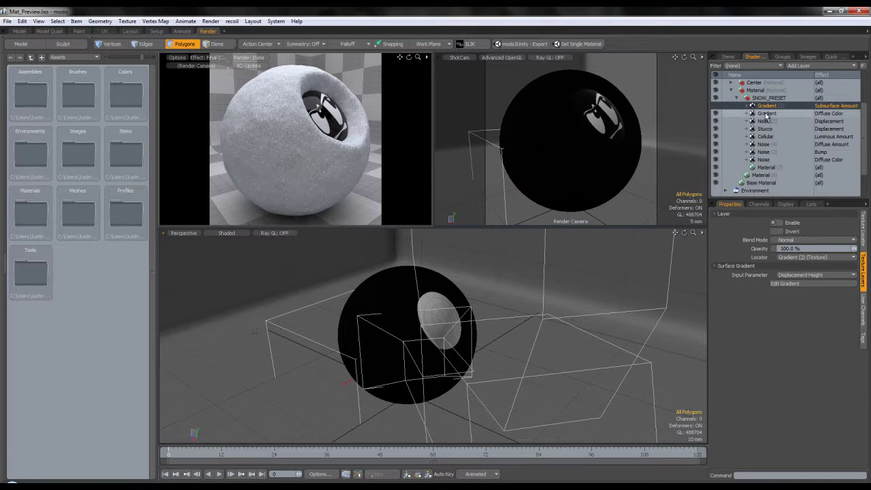
click(715, 106)
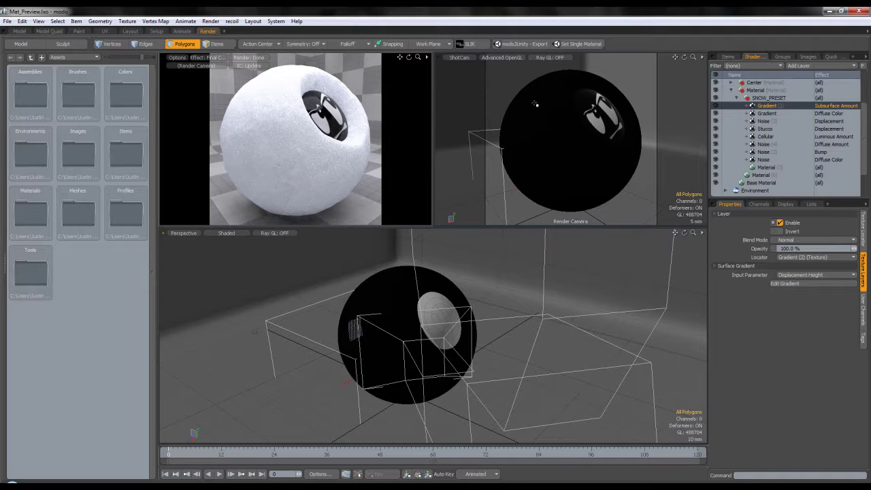
click(798, 284)
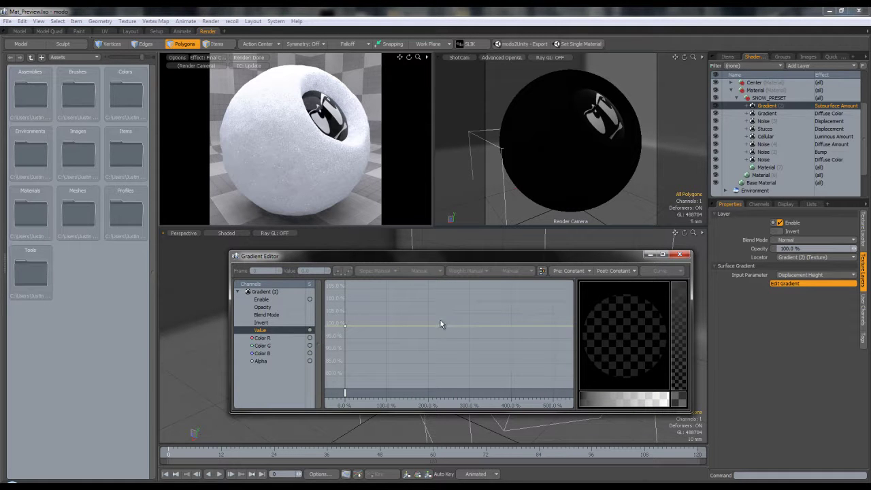
Examine the Subsurface Amount gradient's Value and Color R, G and B curves, including the white color key.
click(266, 338)
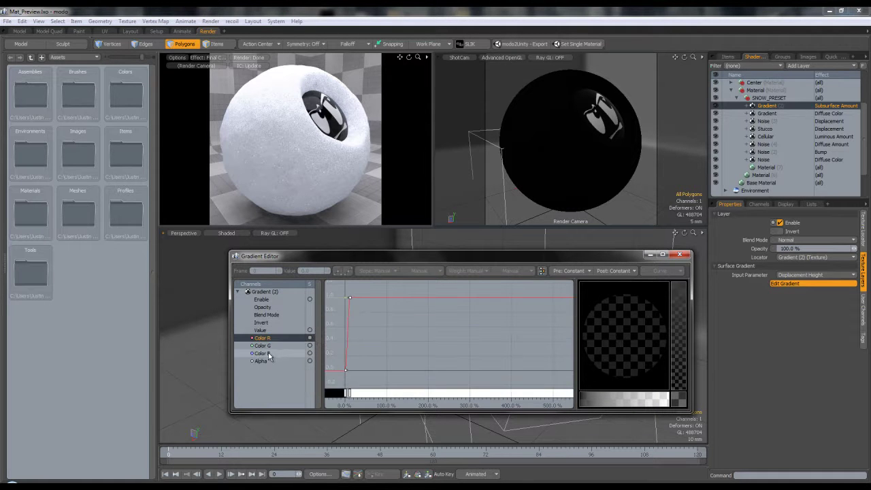
click(276, 353)
click(275, 346)
click(275, 338)
click(275, 330)
click(278, 338)
shift+click(272, 353)
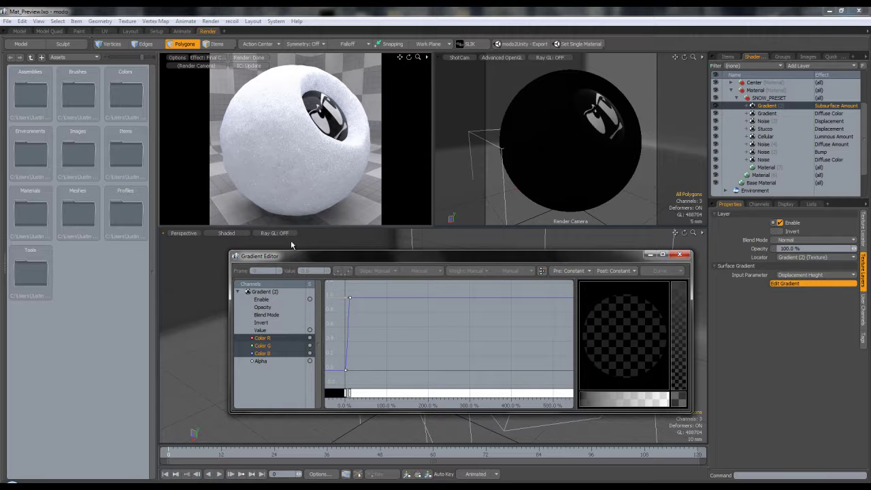
click(274, 330)
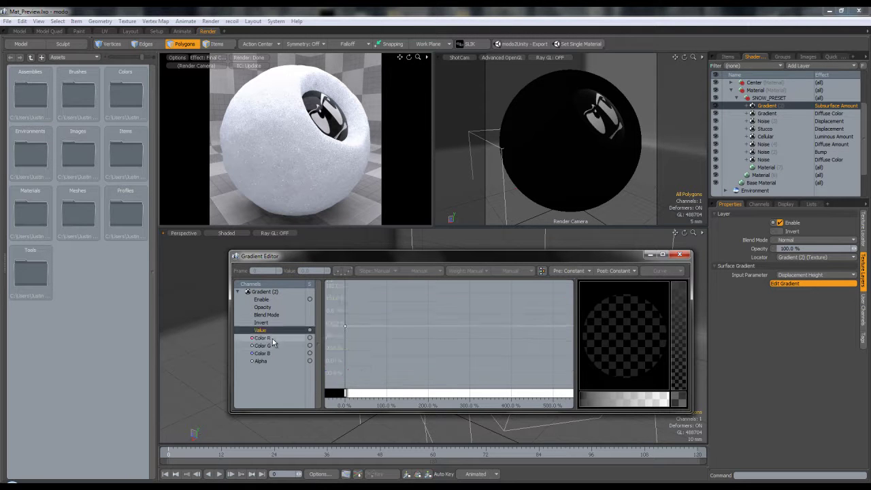
click(275, 338)
shift+click(272, 353)
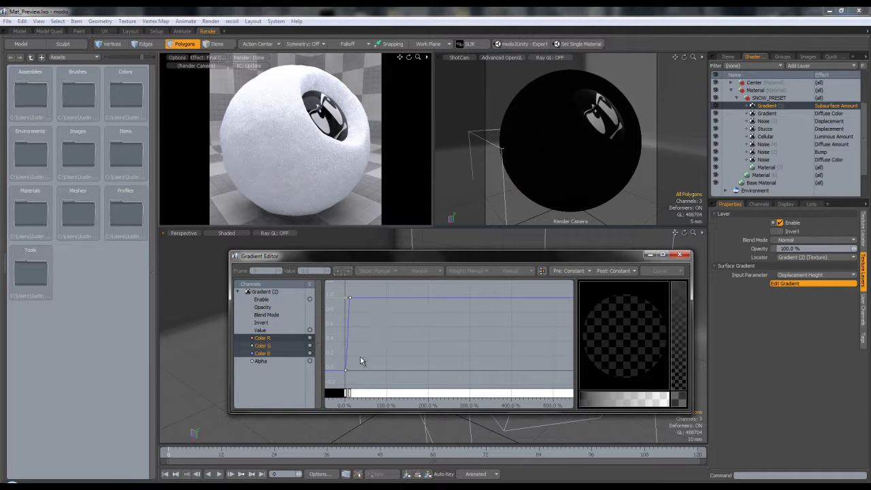
click(349, 393)
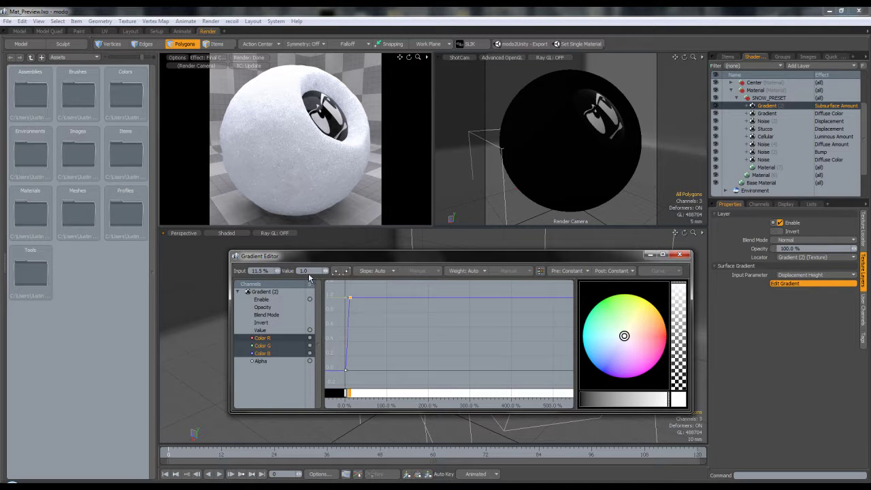
Add a second key to the gradient's Value channel at input 12% with a value of 100%.
click(264, 331)
click(355, 362)
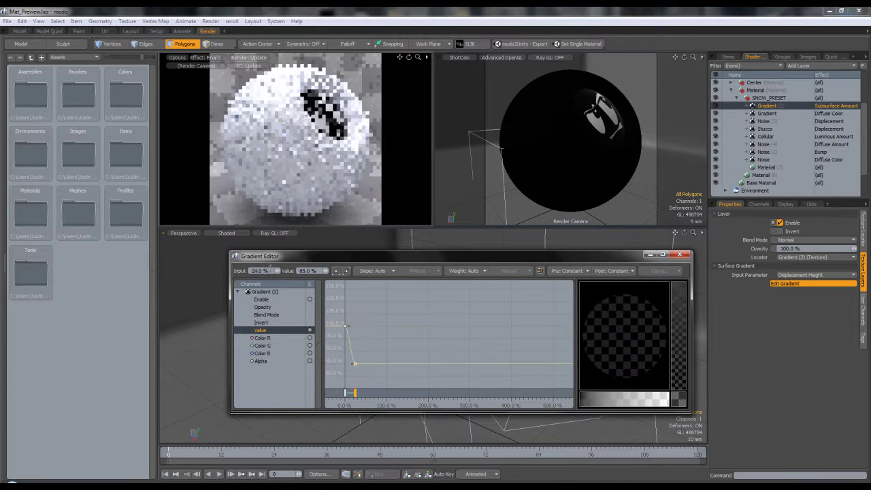
text(12)
key(Return)
click(314, 271)
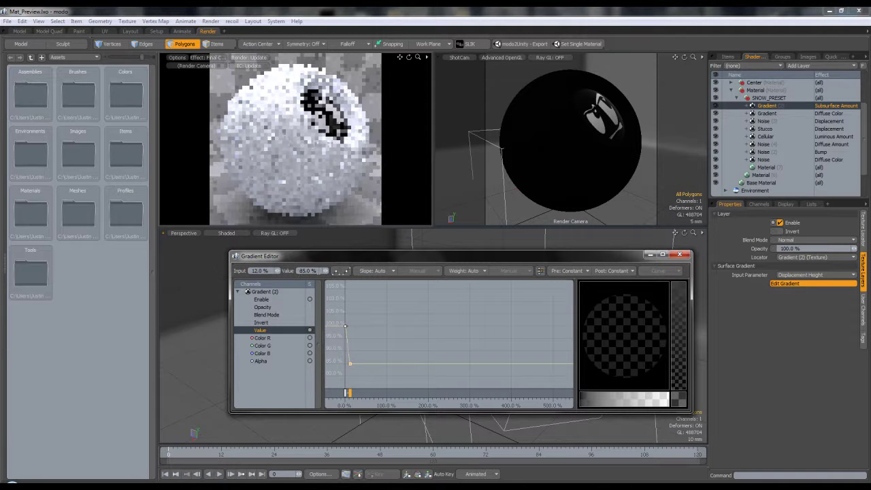
text(100)
key(Return)
Match the Value channel's first key to the black color key at input 0.5%, set its value to 0%, and close the gradient editor.
click(268, 336)
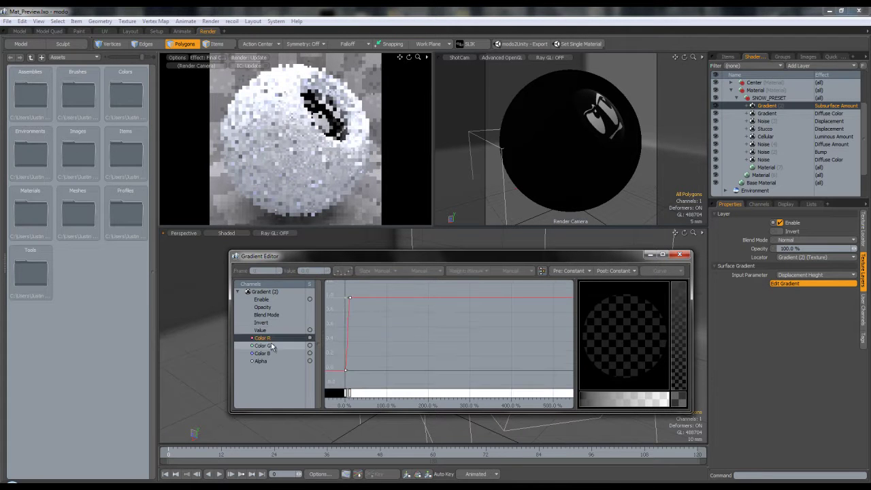
shift+click(262, 353)
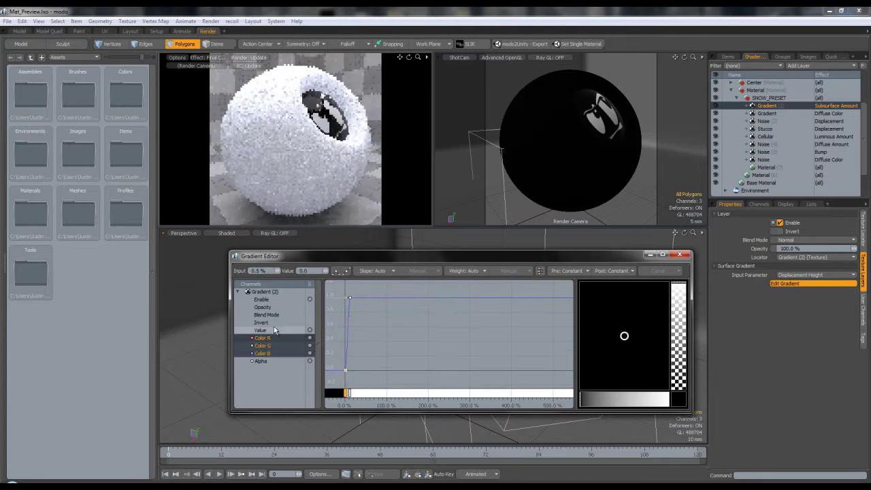
click(260, 330)
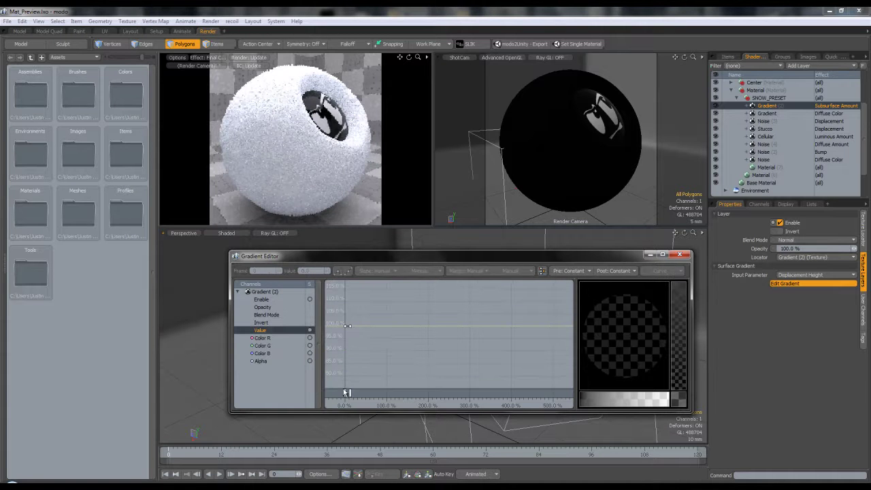
click(346, 393)
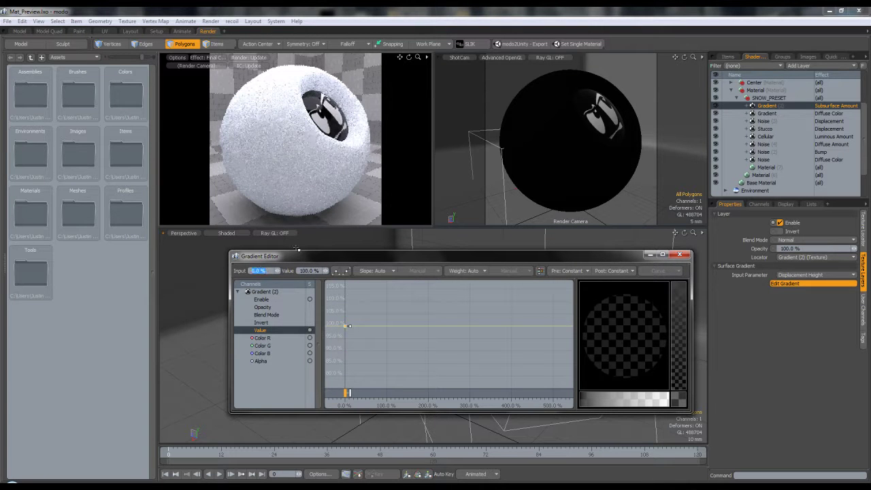
click(313, 271)
text(0)
key(Return)
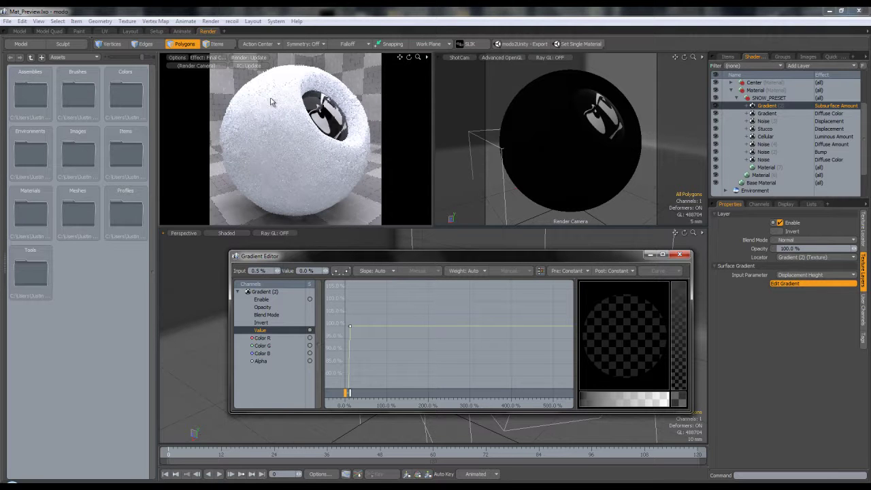
click(679, 254)
Review the snow material's base settings and its subsurface scattering settings, including the subsurface color.
click(766, 167)
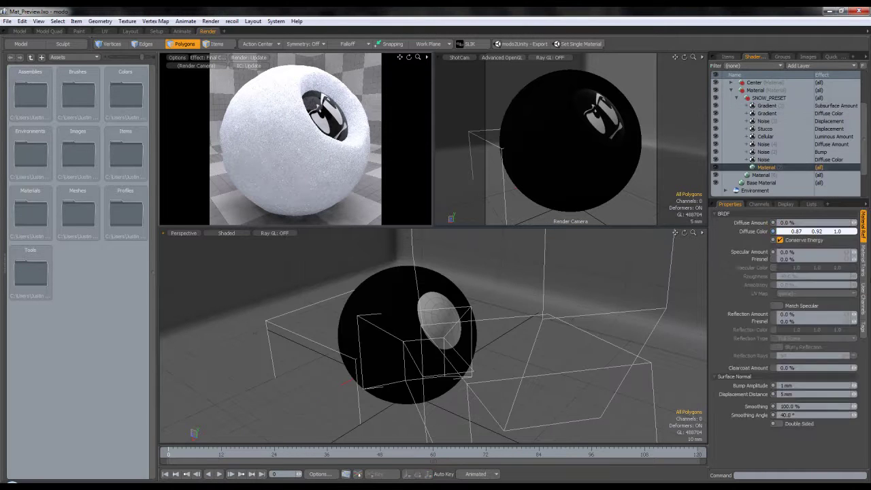
click(862, 262)
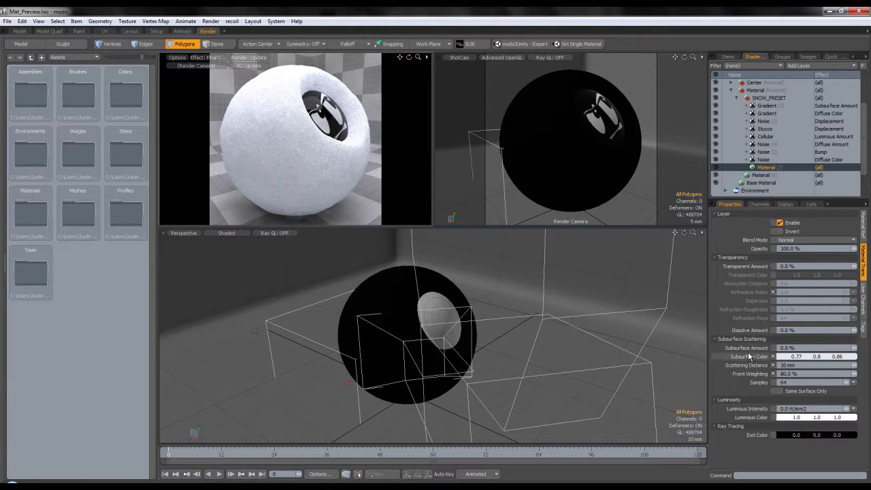
click(809, 357)
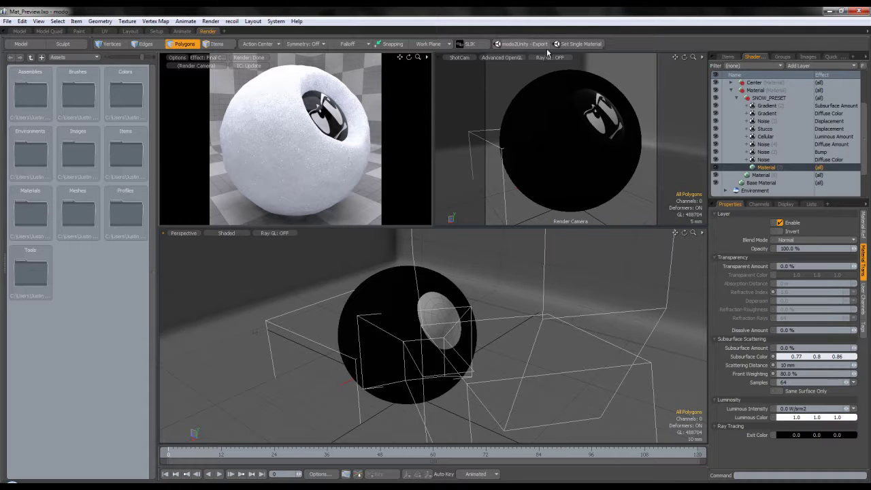
Replace SNOW_PRESET in the shader tree's Material group with the ICE_PRESET file from the Creating_ICE_and_SNOW_shader folder.
click(769, 98)
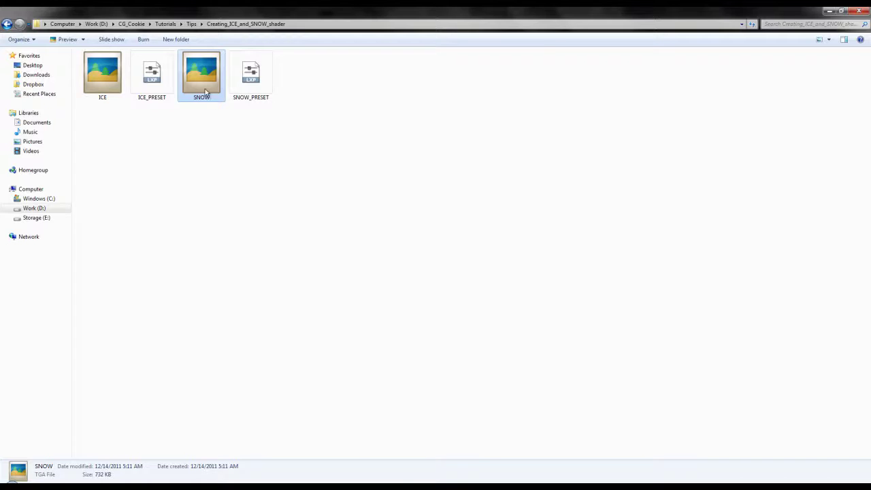
click(152, 75)
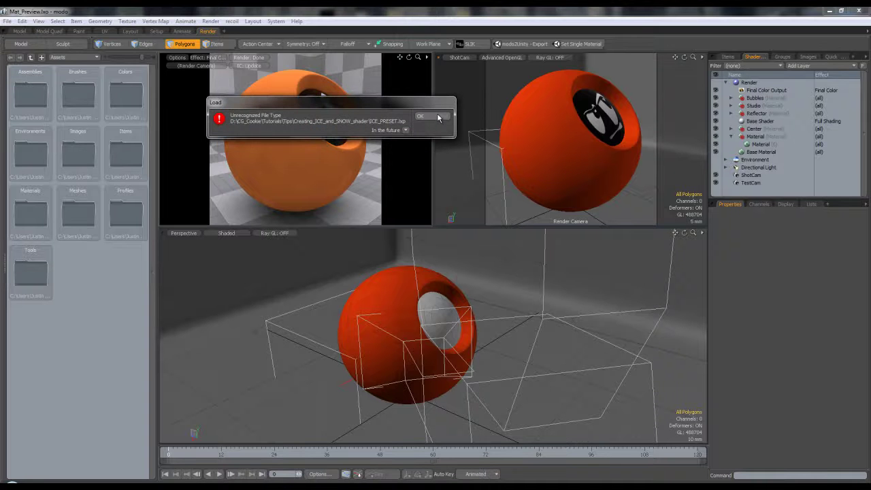
click(438, 117)
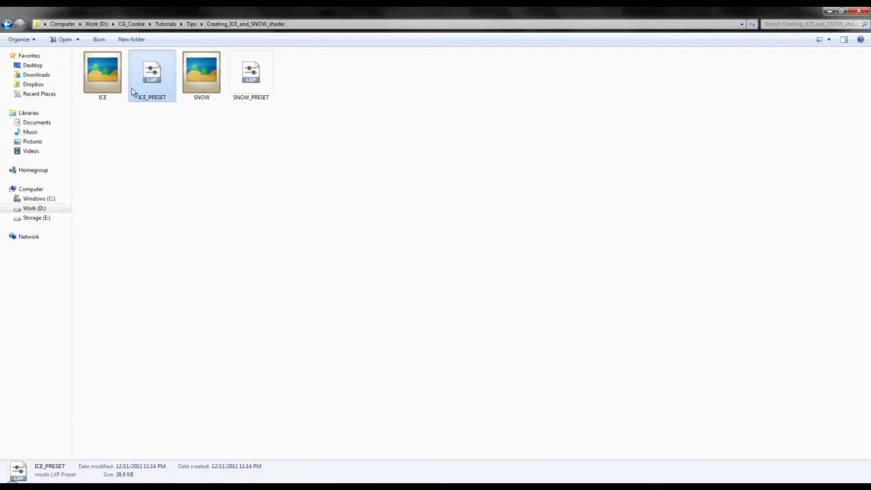
drag(153, 73, 780, 140)
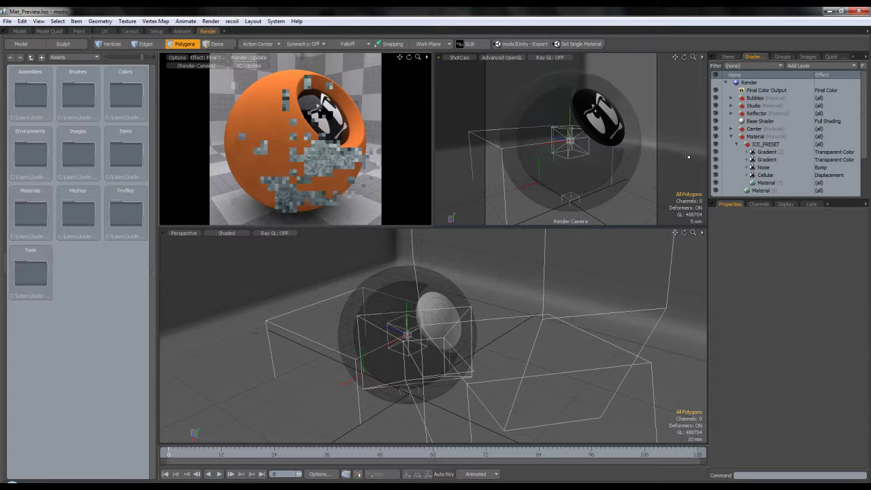
Show the transparency and subsurface scattering settings of the material inside ICE_PRESET.
click(767, 145)
click(766, 182)
click(862, 260)
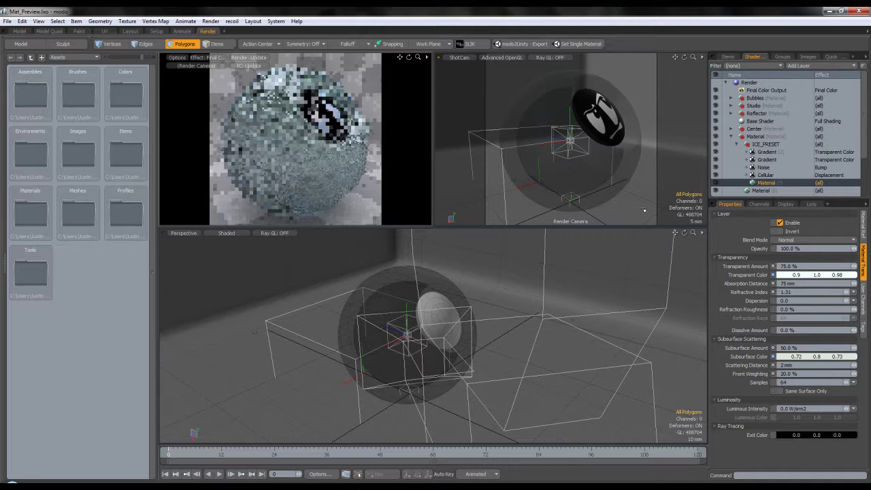
Test the render's global illumination Subsurface Scattering option with Direct Only, and restore it to Both.
click(764, 83)
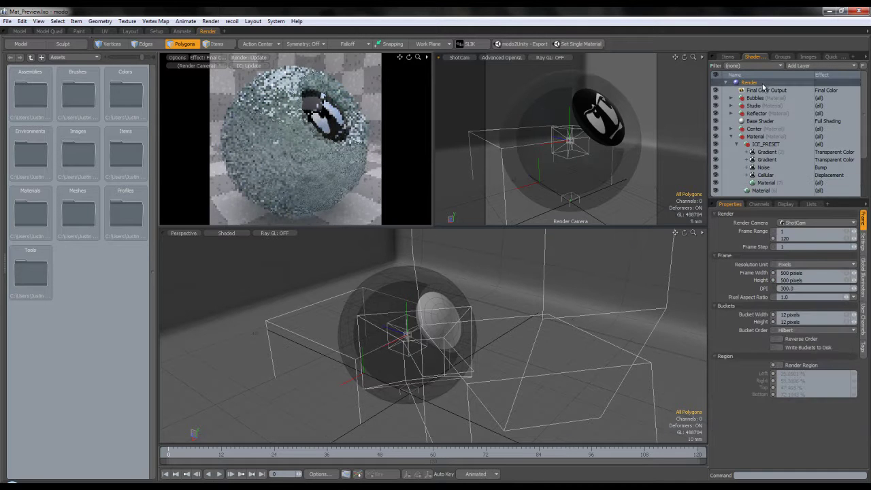
click(863, 264)
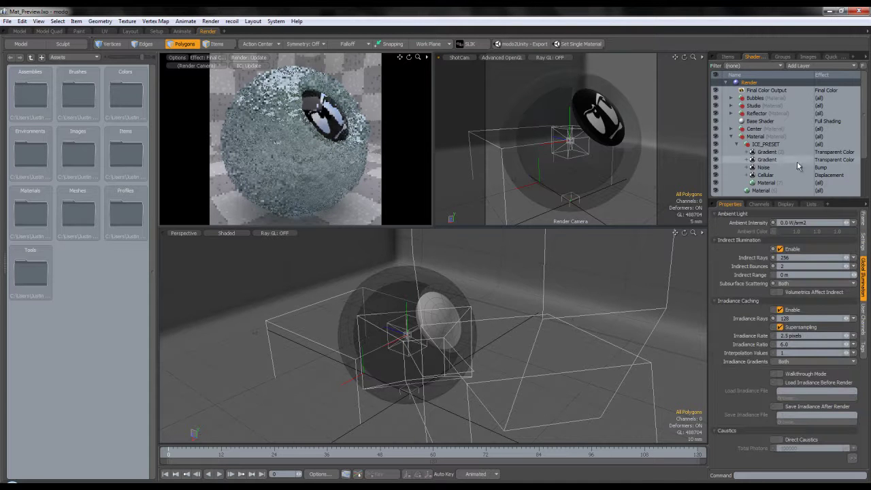
click(799, 284)
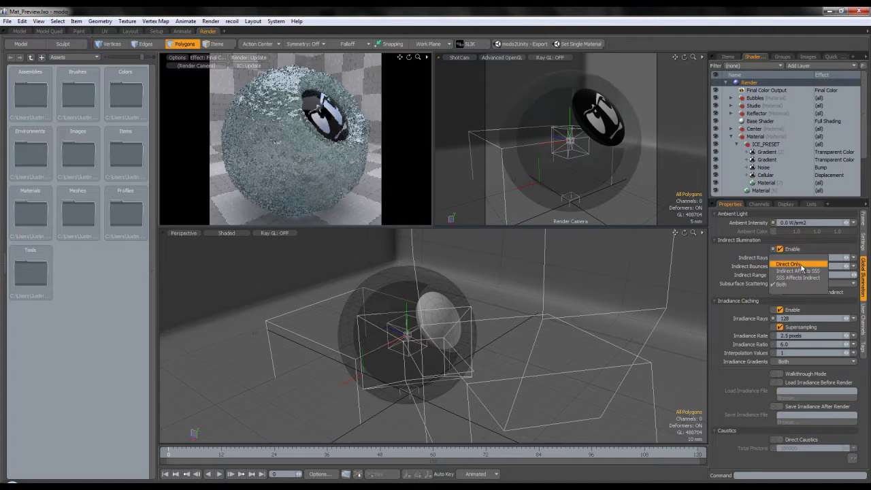
click(801, 265)
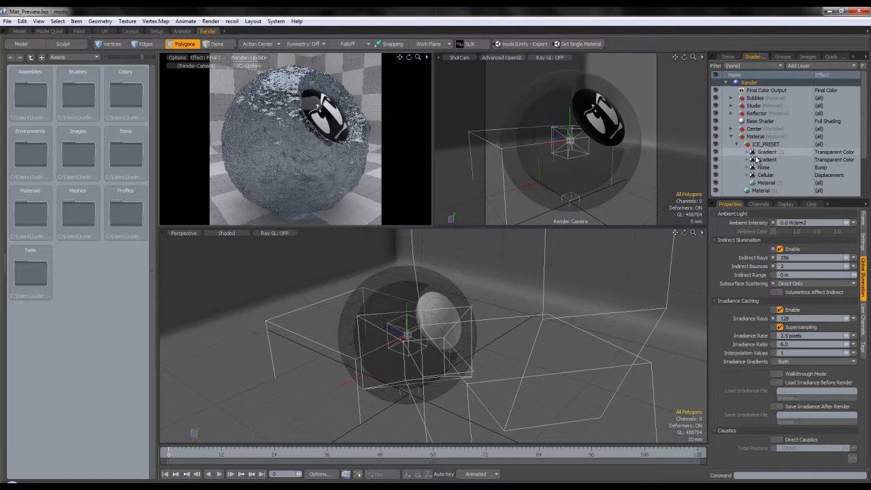
click(803, 283)
click(788, 307)
Brighten and desaturate the ICE_PRESET material's subsurface color to 0.84, 0.86, 0.85.
click(779, 175)
click(773, 184)
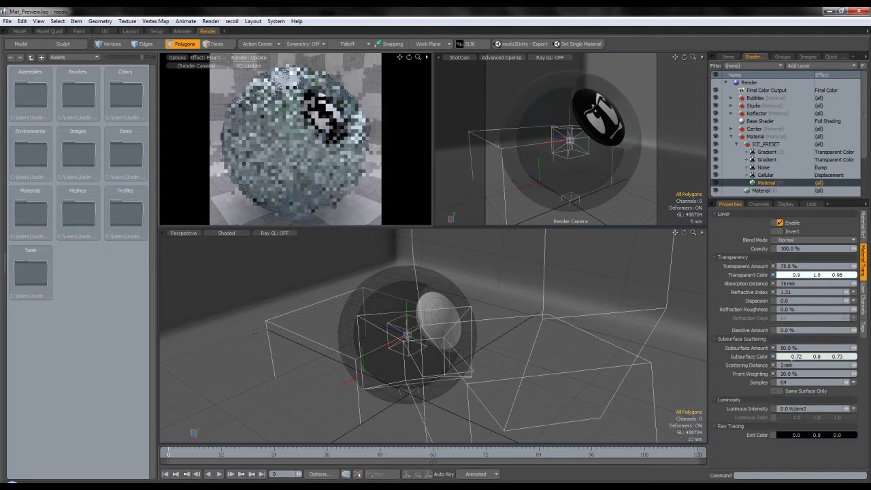
click(800, 361)
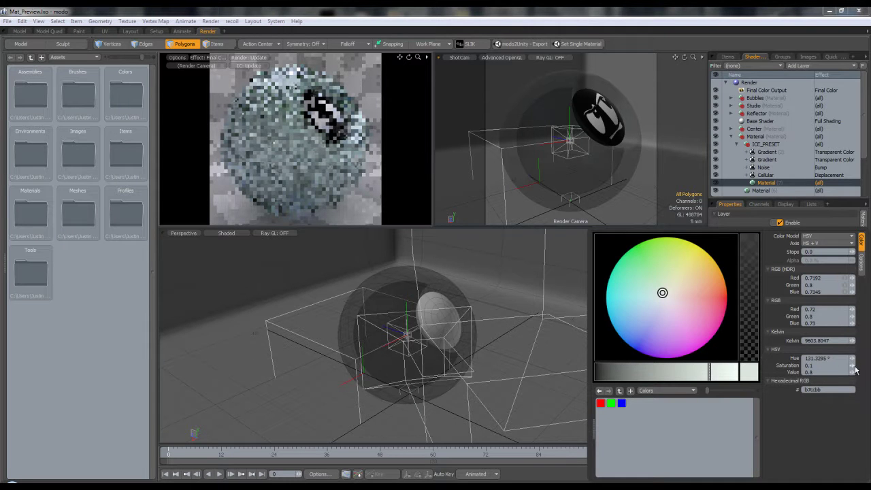
drag(663, 293, 663, 293)
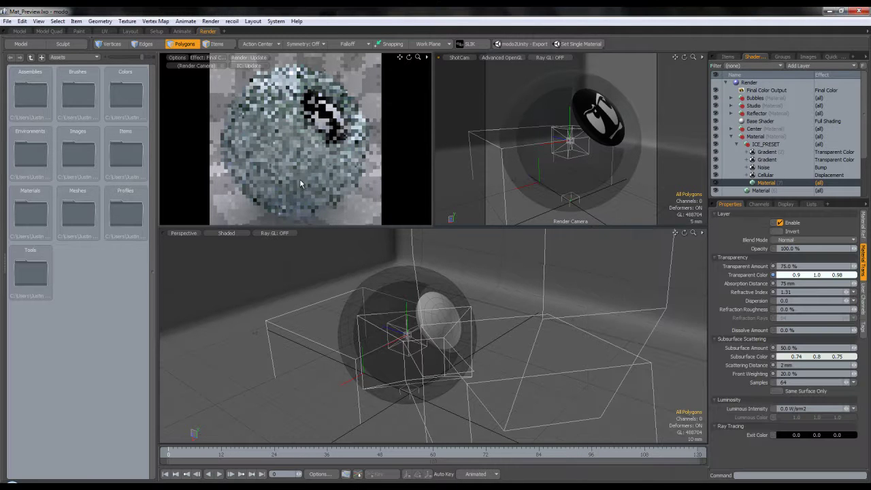
click(803, 357)
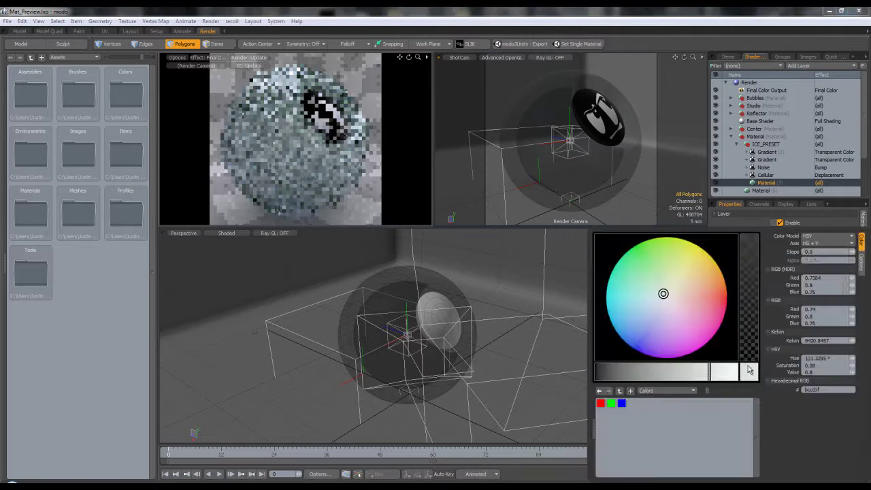
drag(710, 372, 722, 372)
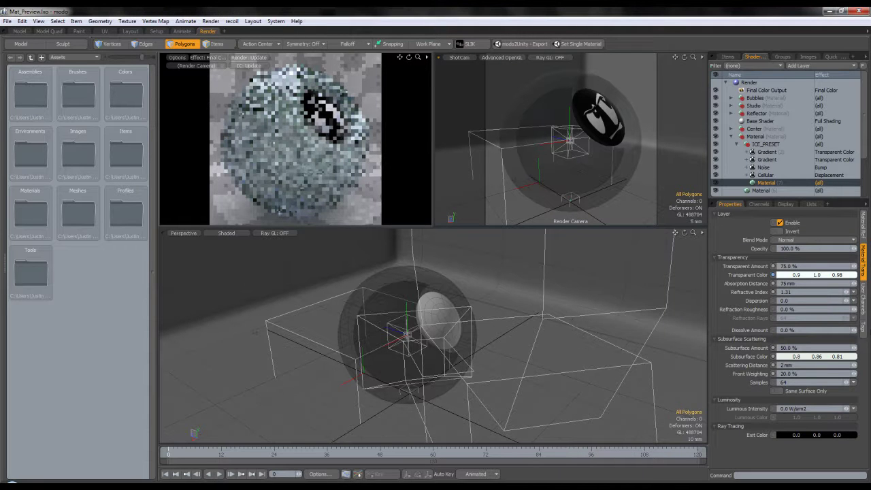
click(843, 356)
drag(853, 368, 836, 368)
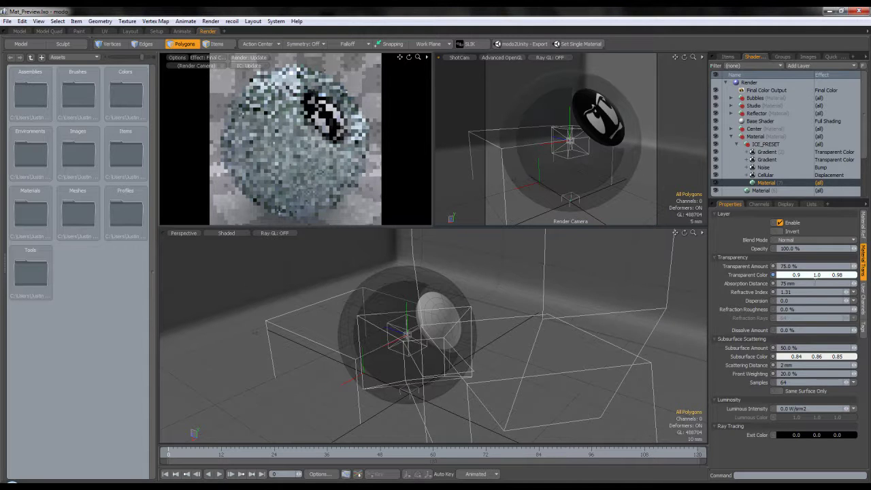
Desaturate the ICE_PRESET material's transparent color to 0.96, 1.0, 0.99.
click(808, 275)
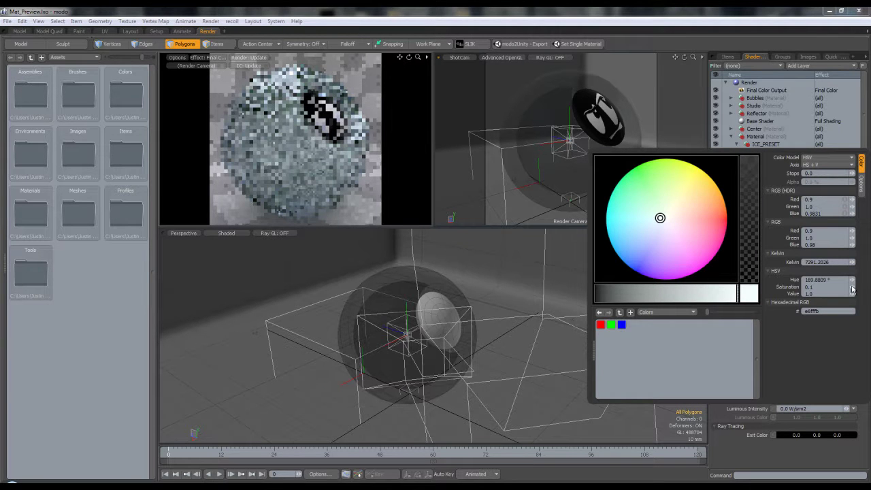
drag(855, 291, 832, 290)
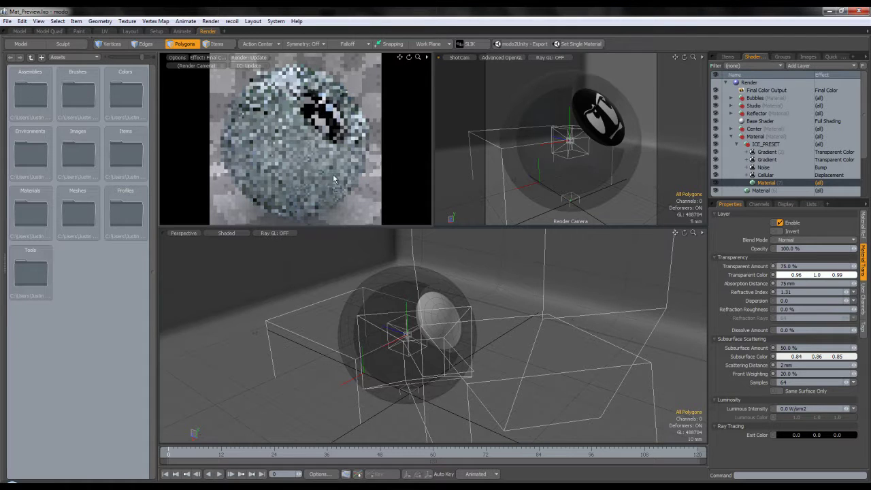
Hide both Gradient layers and the Noise layer of ICE_PRESET to preview the ice with only its displacement.
click(768, 175)
click(765, 182)
click(763, 168)
click(715, 167)
click(716, 152)
click(715, 160)
click(716, 175)
click(766, 183)
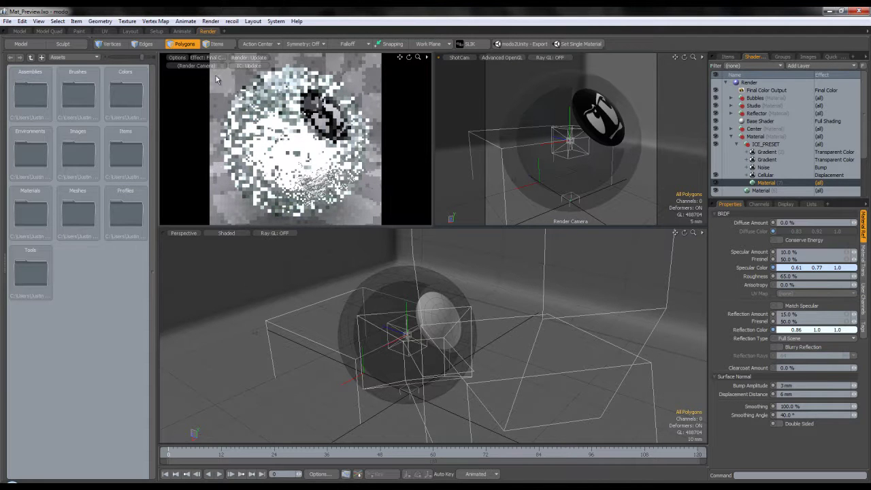
Check the render preview's quality options without changing them, and turn the hidden Gradient and Noise layers back on.
click(176, 57)
mouse_move(171, 101)
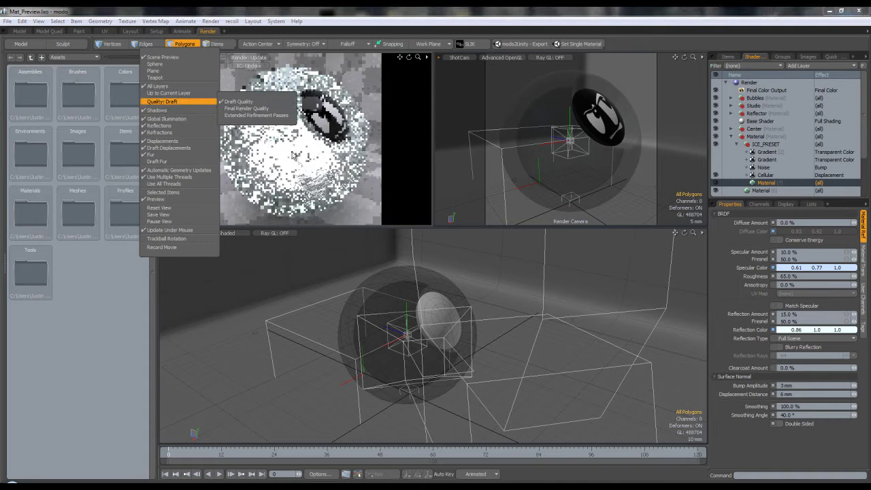
click(319, 164)
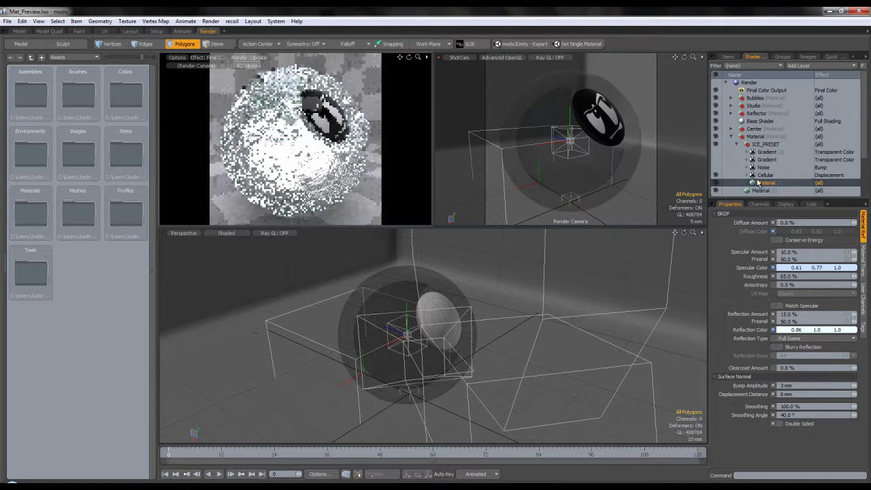
click(716, 152)
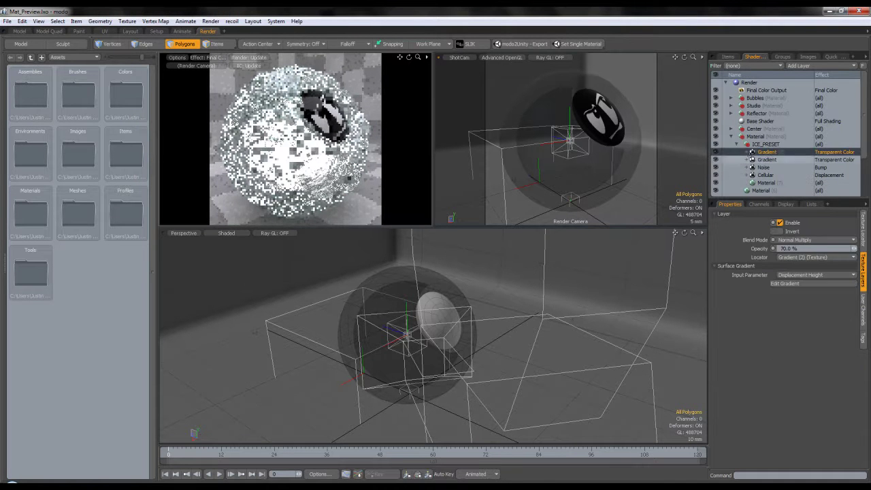
Review the Cellular displacement texture's layer and locator settings, and the render's micropoly displacement settings.
click(765, 175)
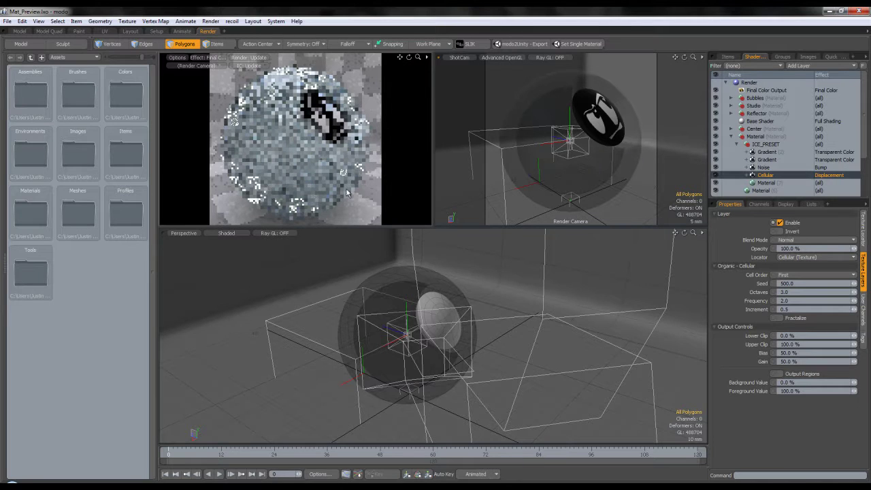
click(864, 242)
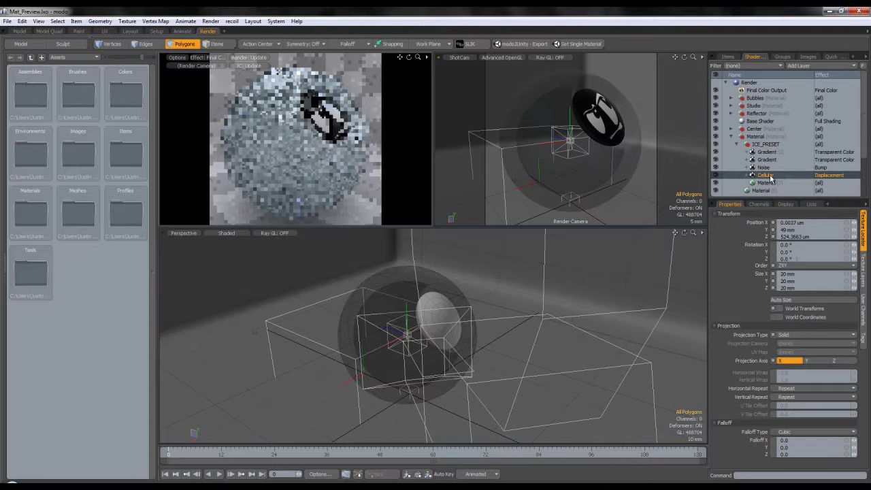
click(749, 83)
click(864, 275)
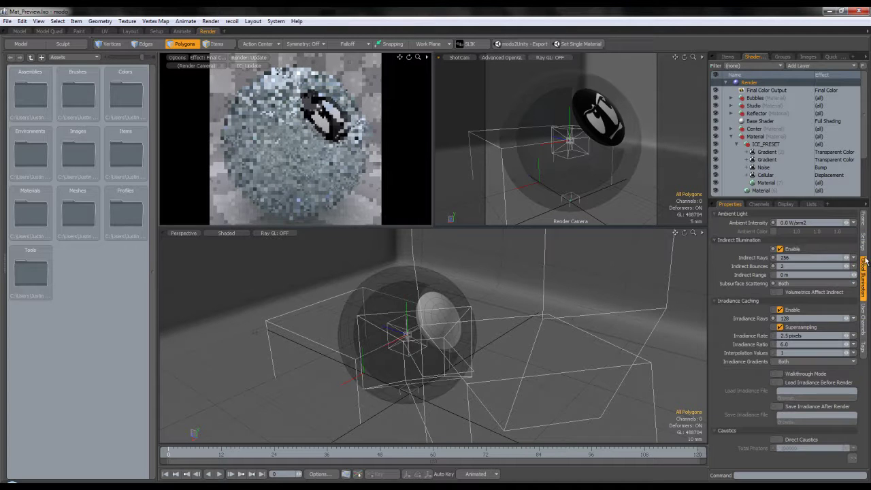
click(864, 251)
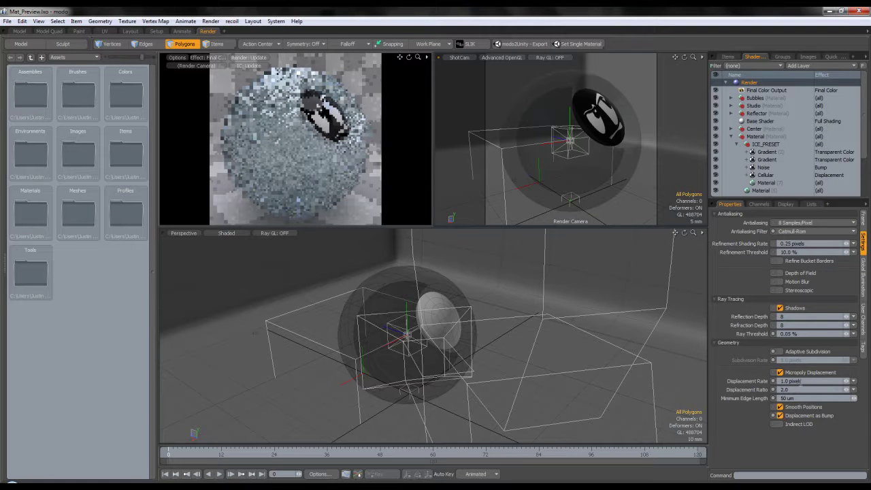
Go through the ICE_PRESET texture layers, comparing the Cellular displacement, Noise bump and both Gradient layers.
click(766, 175)
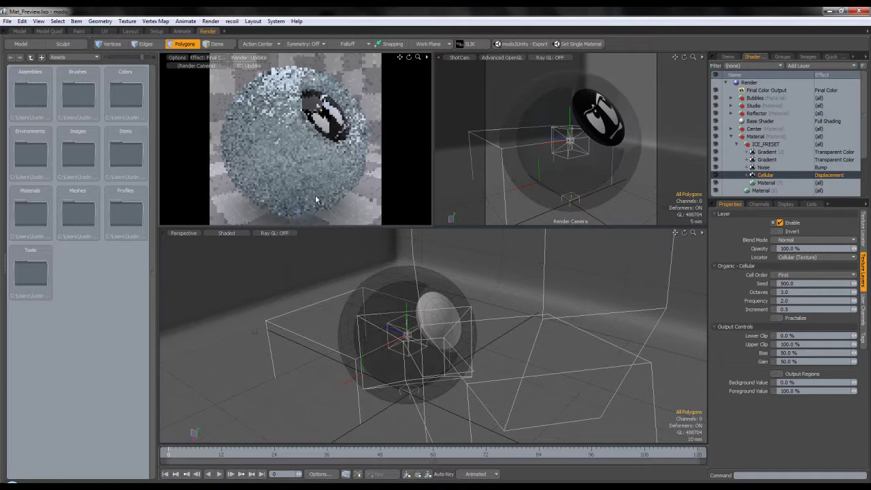
click(776, 166)
click(778, 174)
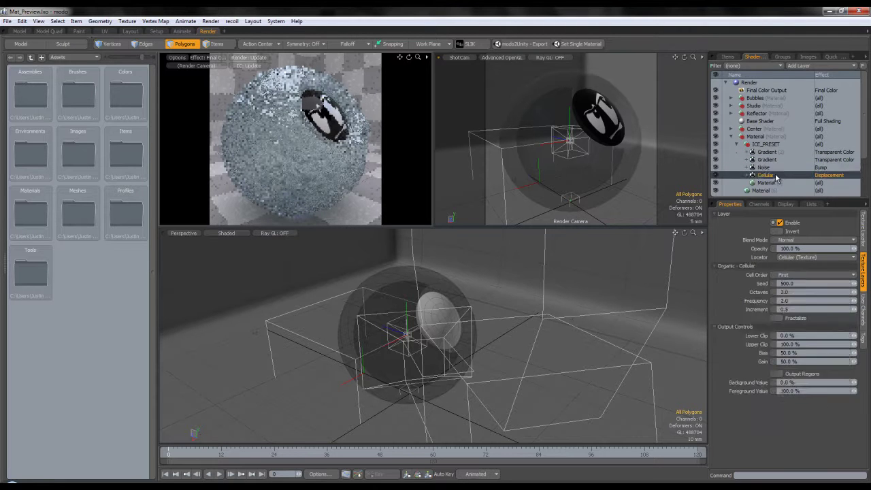
click(776, 159)
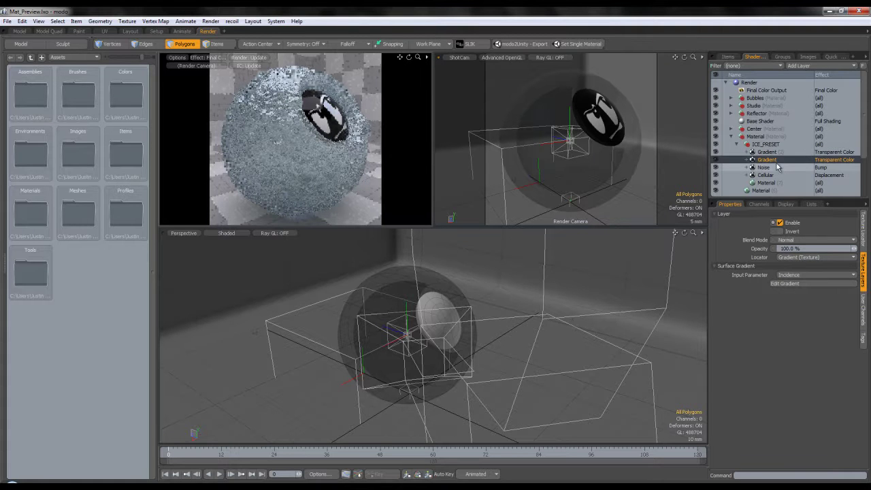
click(776, 167)
click(776, 175)
click(774, 152)
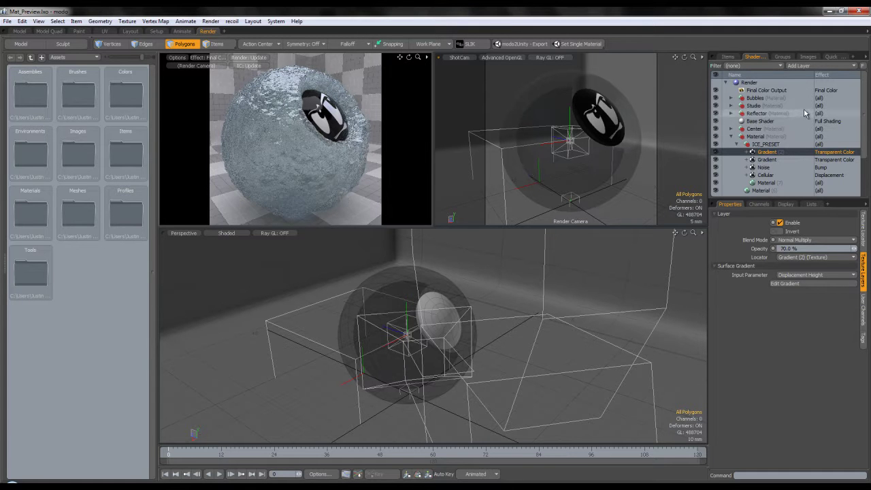
Review the ice material's transparency settings, and the Noise bump's texture size and fractal settings.
click(766, 182)
click(863, 262)
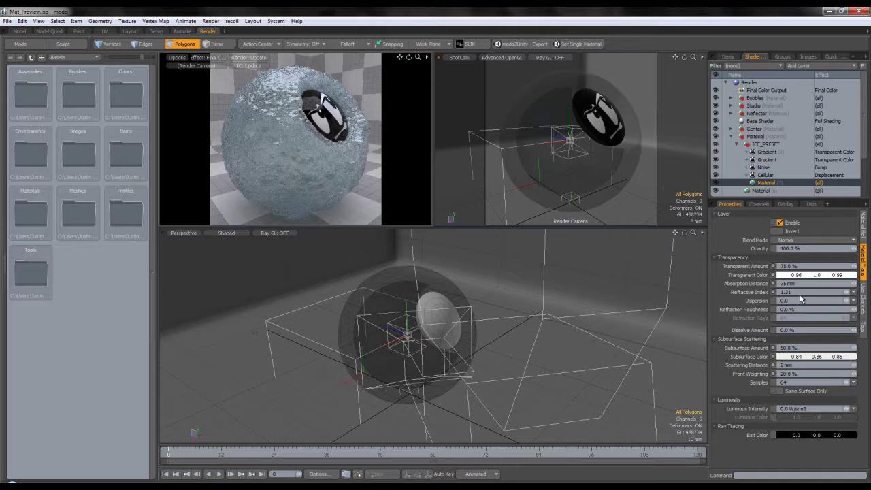
click(763, 168)
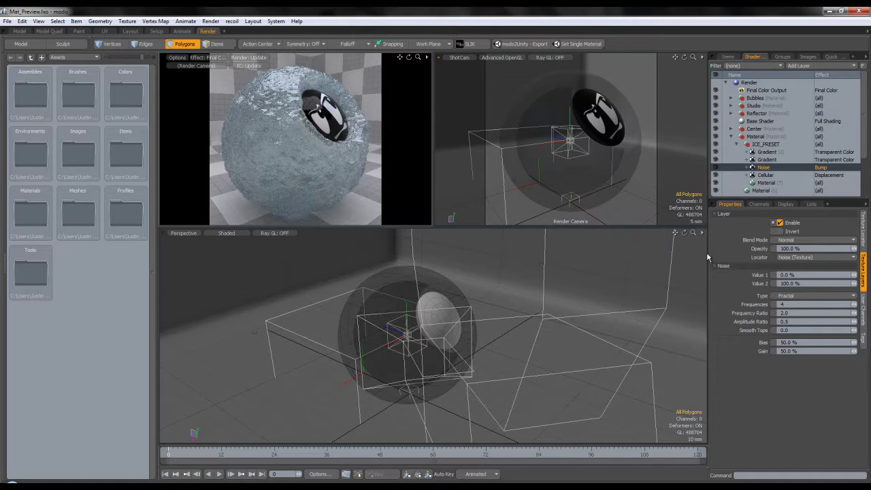
click(865, 241)
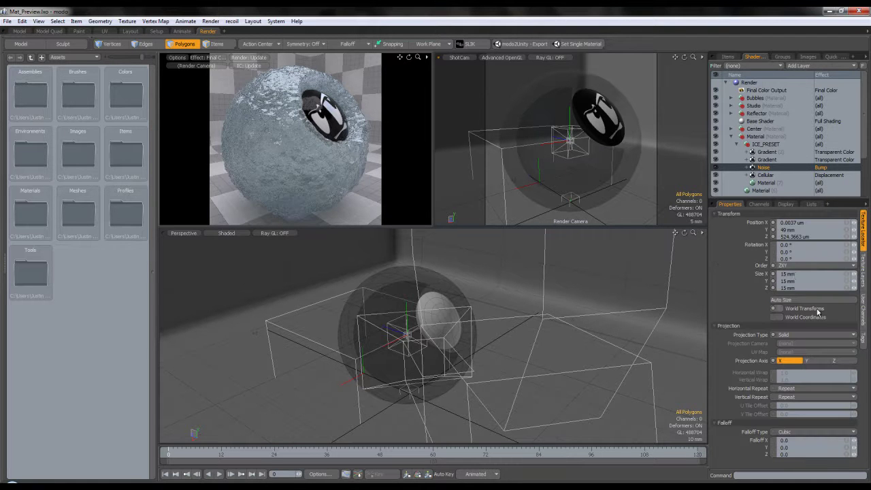
click(863, 264)
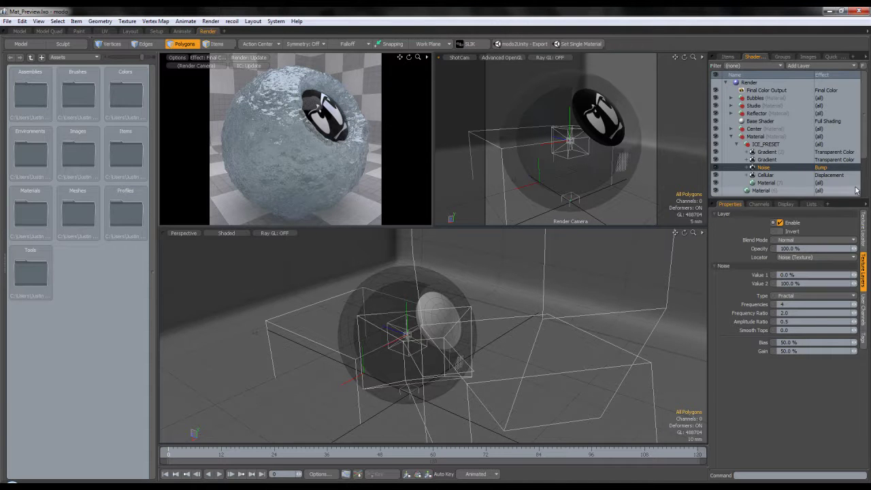
Review the Cellular layer and the two transparent color gradients, including the displacement height gradient's locator and layer settings.
click(787, 175)
click(792, 159)
click(789, 151)
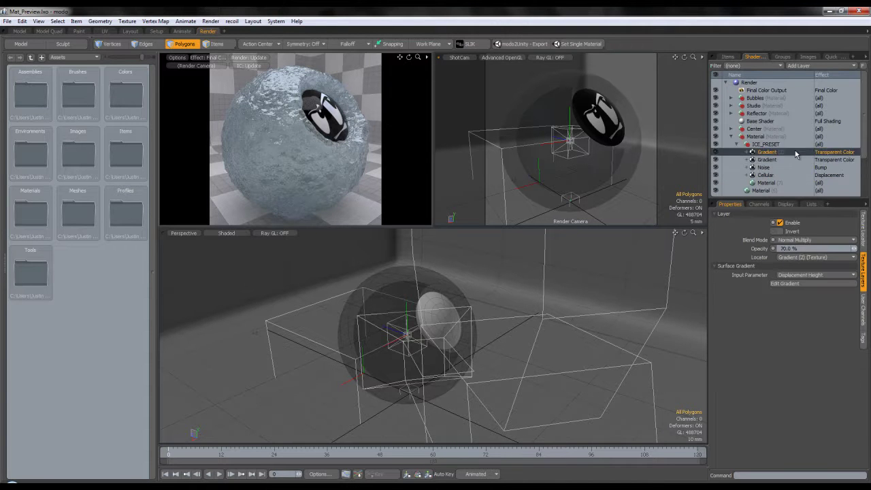
click(863, 239)
click(863, 273)
Show the preset files in the Creating_ICE_and_SNOW_shader folder, and switch back to modo.
key(alt+Tab)
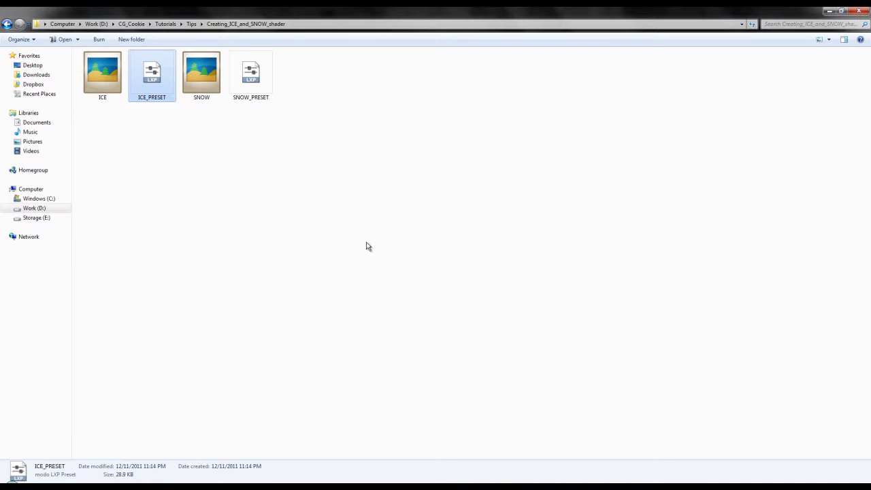
key(alt+Tab)
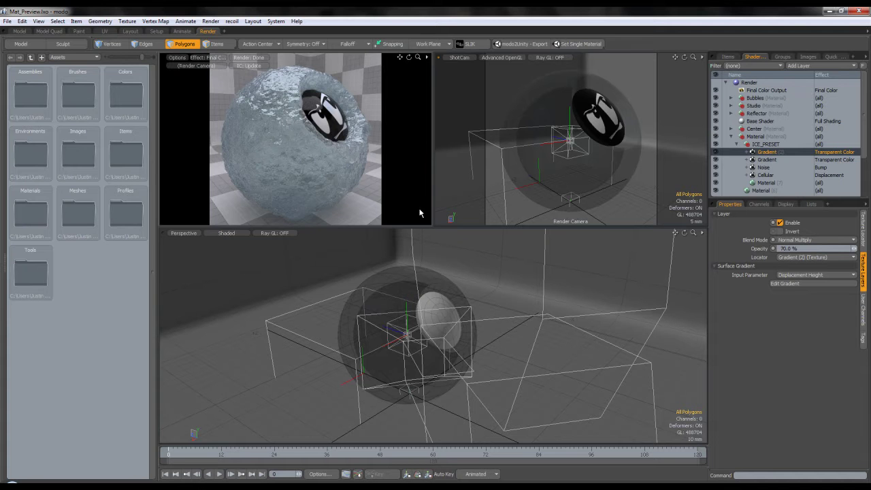